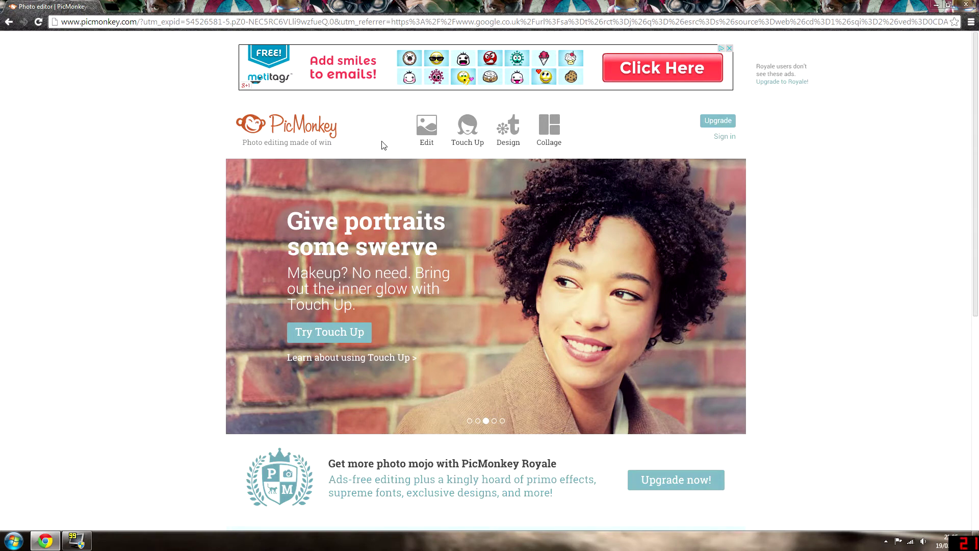
Step: Open the image TitanfallArt-1.jpg from the computer in the photo editor
{"action": "mouse_move", "coordinate": [428, 137]}
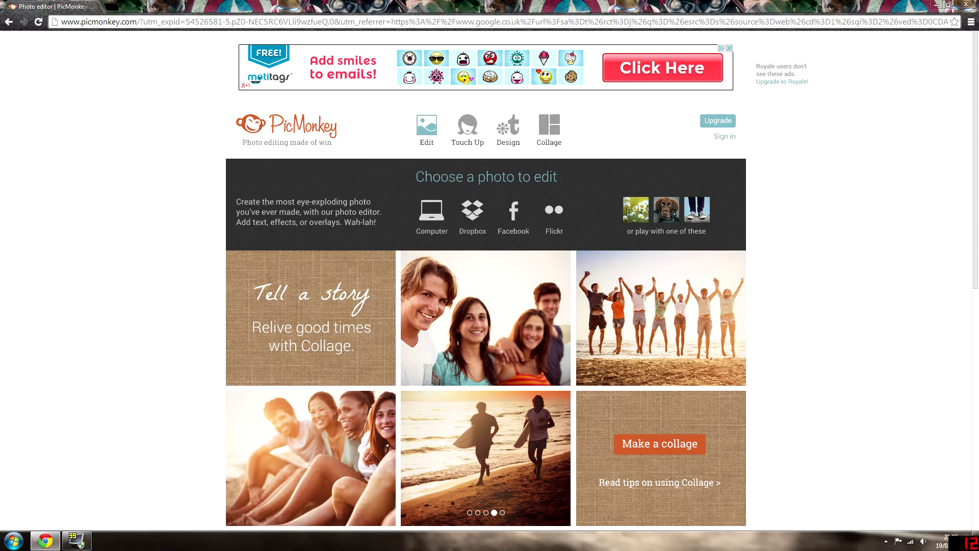
{"action": "left_click", "coordinate": [433, 212]}
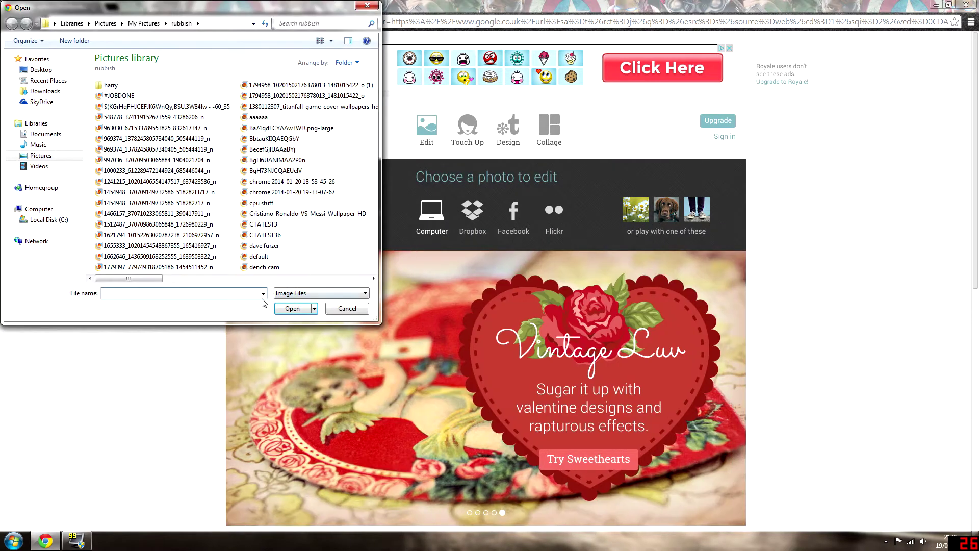
{"action": "type", "text": "tita"}
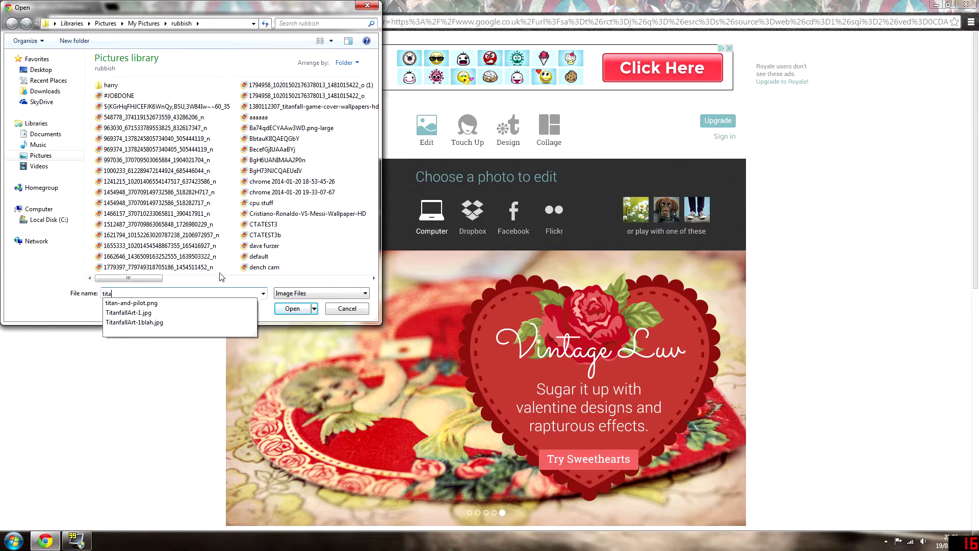
{"action": "left_click", "coordinate": [146, 312]}
{"action": "left_click", "coordinate": [292, 308]}
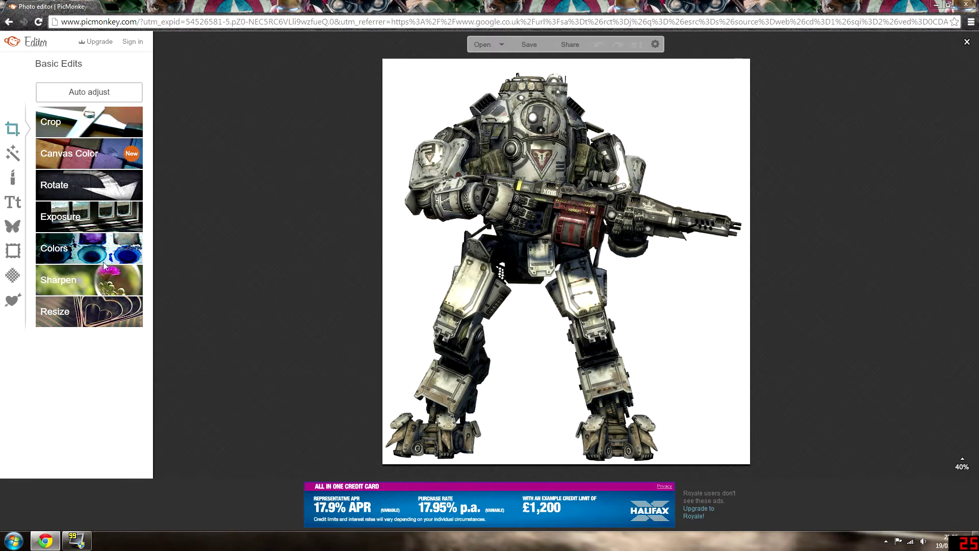
Step: Try the Orton effect with Bloom 87%, Brightness 6% and Fade 97%, and discard it
{"action": "left_click", "coordinate": [13, 154]}
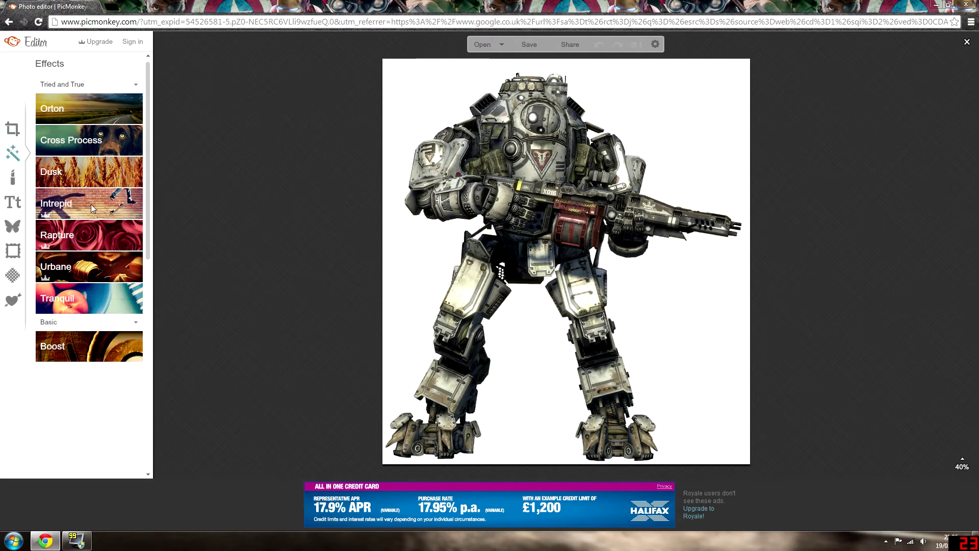
{"action": "left_click", "coordinate": [89, 112]}
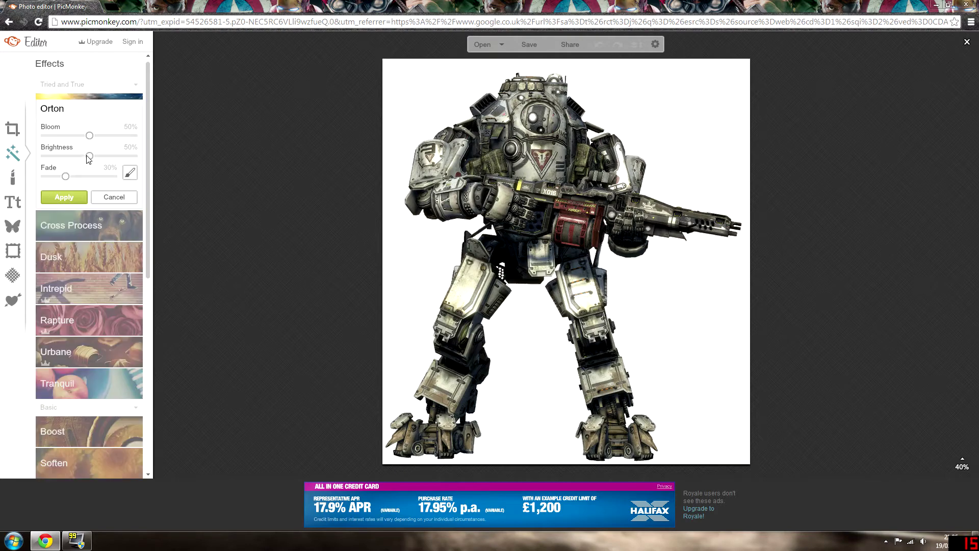
{"action": "left_click_drag", "start_coordinate": [90, 156], "coordinate": [94, 156]}
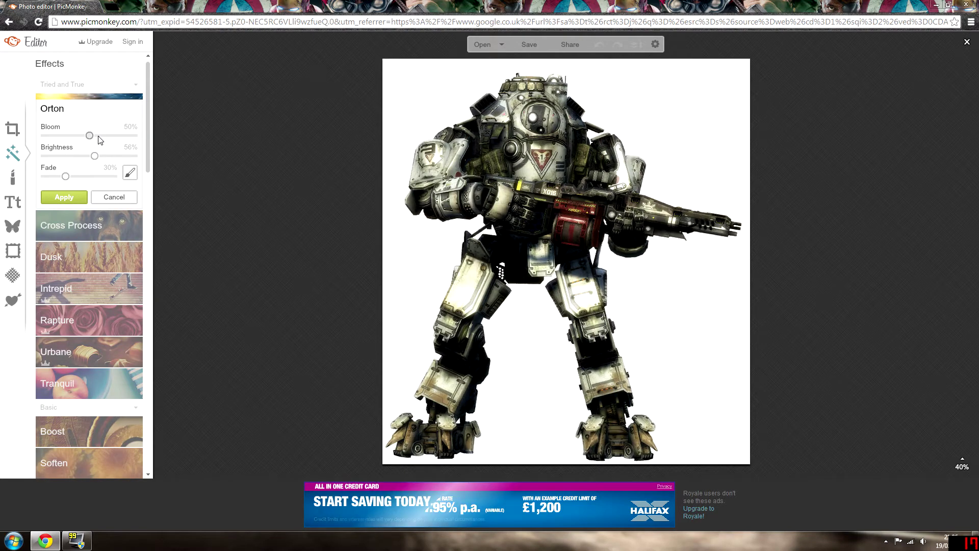
{"action": "left_click", "coordinate": [117, 137]}
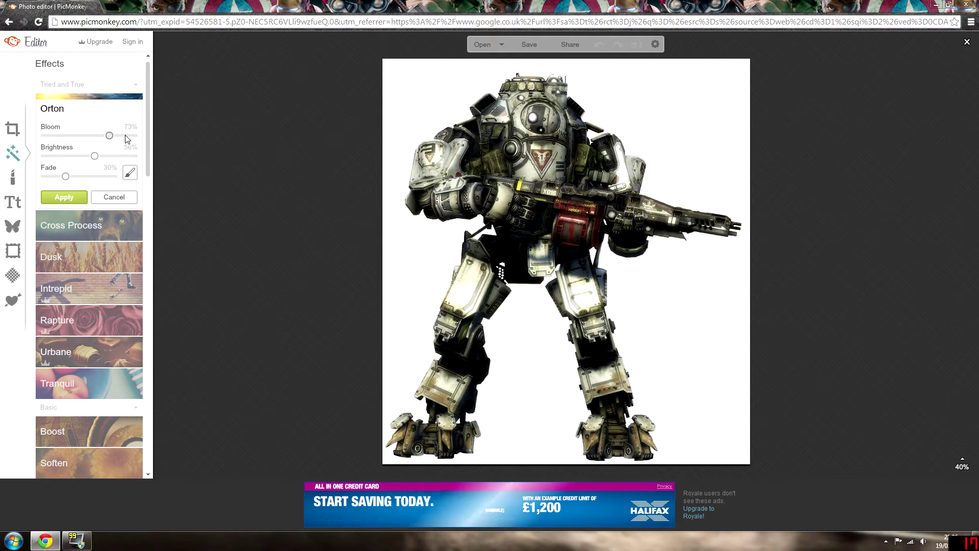
{"action": "left_click", "coordinate": [123, 135]}
{"action": "left_click", "coordinate": [49, 156]}
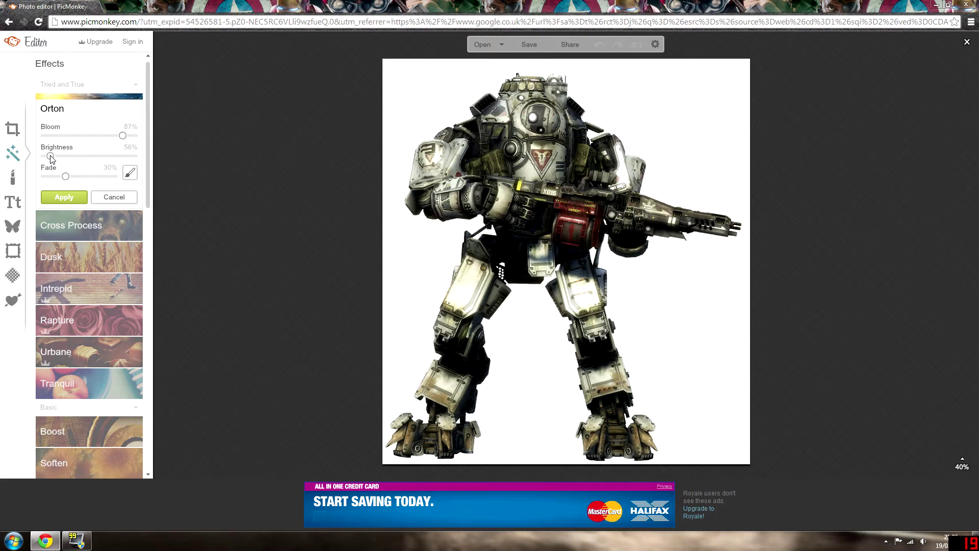
{"action": "left_click", "coordinate": [112, 176]}
{"action": "left_click", "coordinate": [110, 196]}
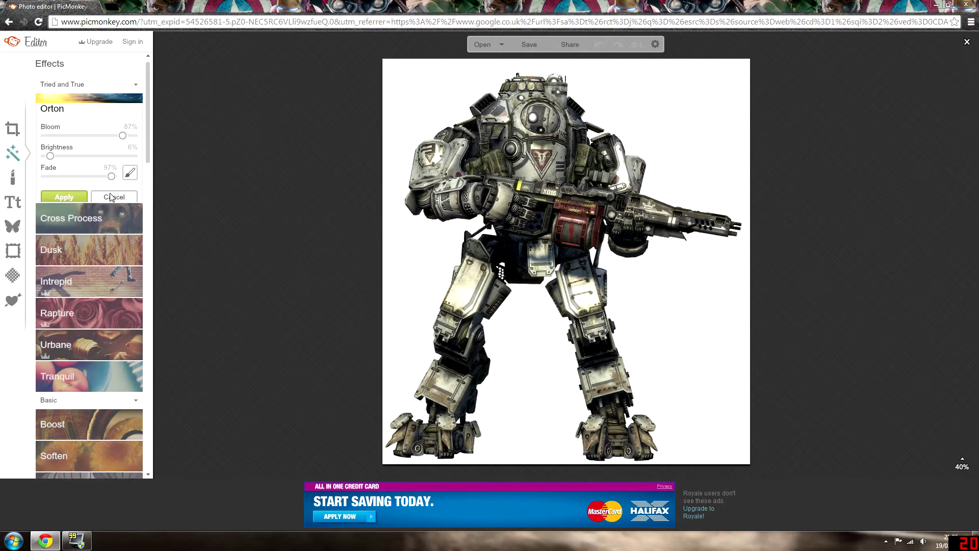
{"action": "left_click", "coordinate": [11, 181]}
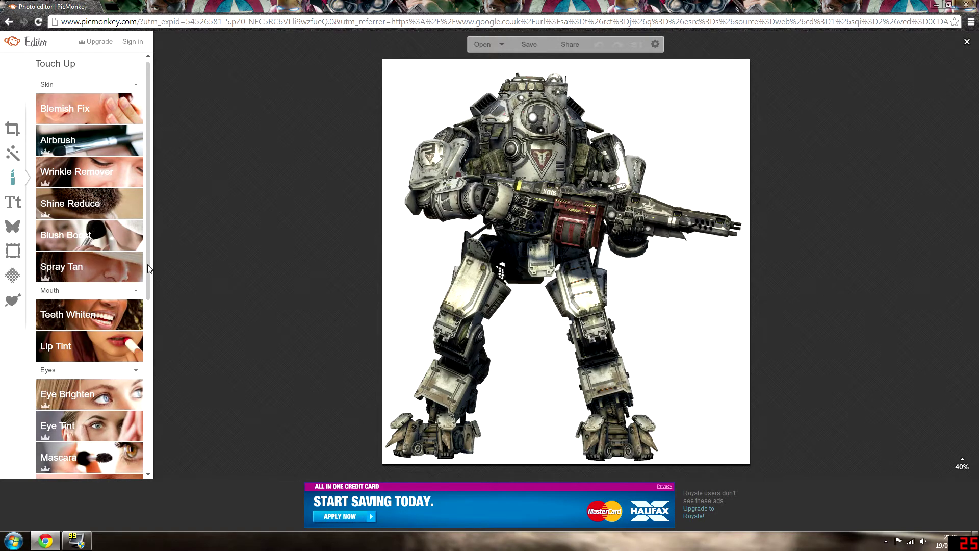
{"action": "left_click_drag", "start_coordinate": [149, 269], "coordinate": [148, 443]}
{"action": "scroll", "coordinate": [149, 427], "scroll_direction": "up", "scroll_amount": 6}
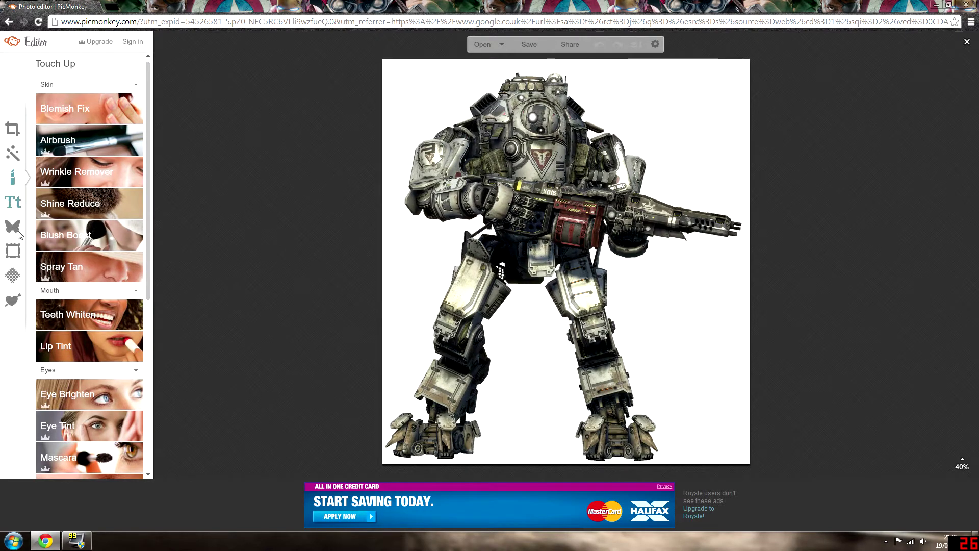
Step: Try to choose the Dead Hardy font from the Tattoo Ink group for the text
{"action": "left_click", "coordinate": [18, 205]}
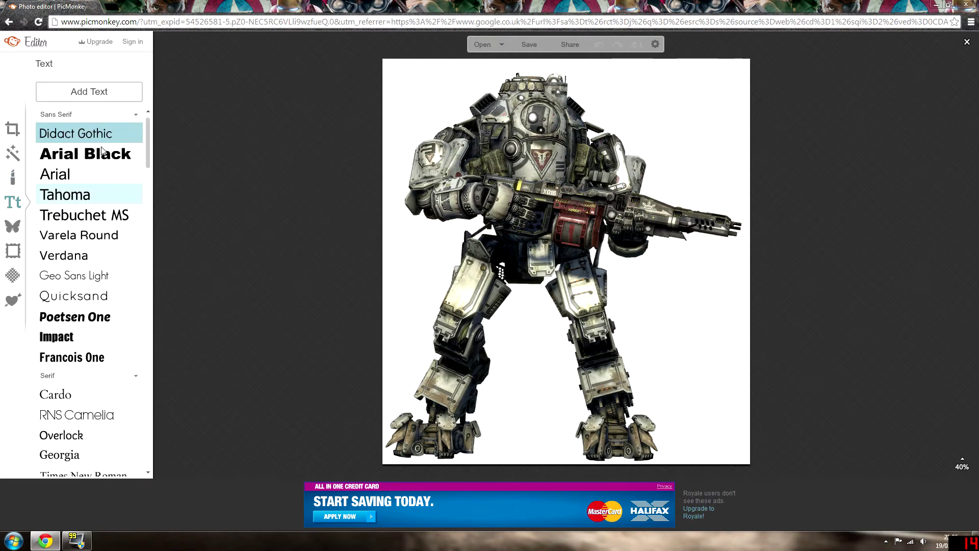
{"action": "scroll", "coordinate": [136, 339], "scroll_direction": "down", "scroll_amount": 20}
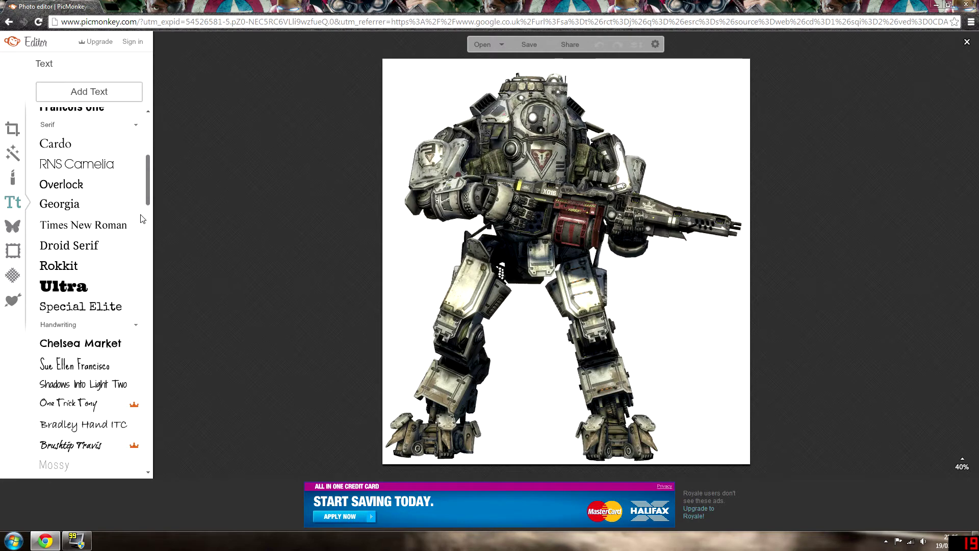
{"action": "scroll", "coordinate": [136, 362], "scroll_direction": "down", "scroll_amount": 10}
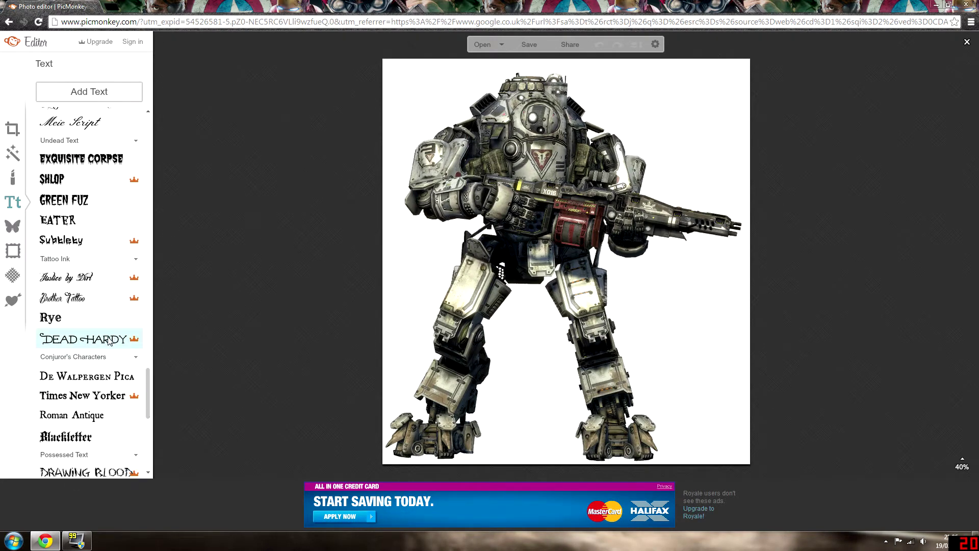
{"action": "left_click", "coordinate": [136, 341]}
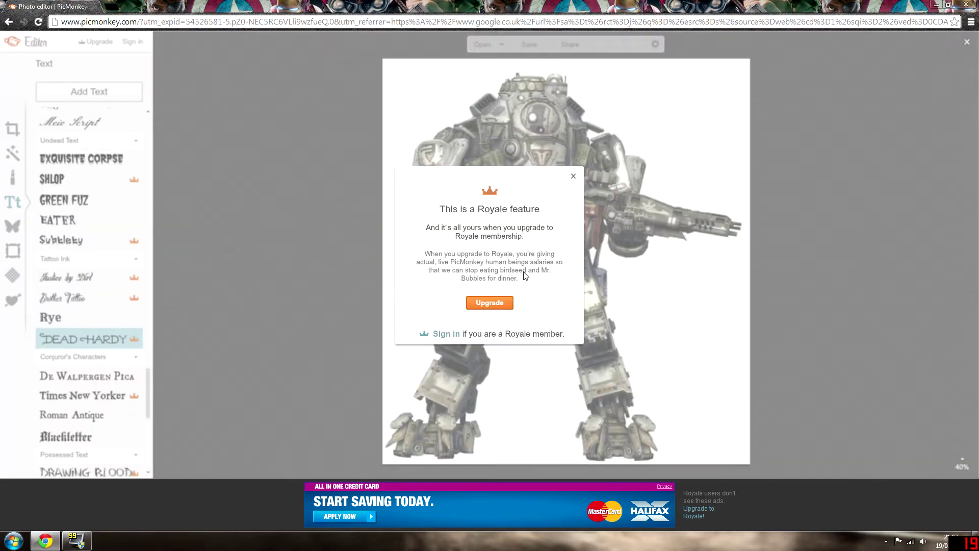
{"action": "left_click", "coordinate": [573, 176]}
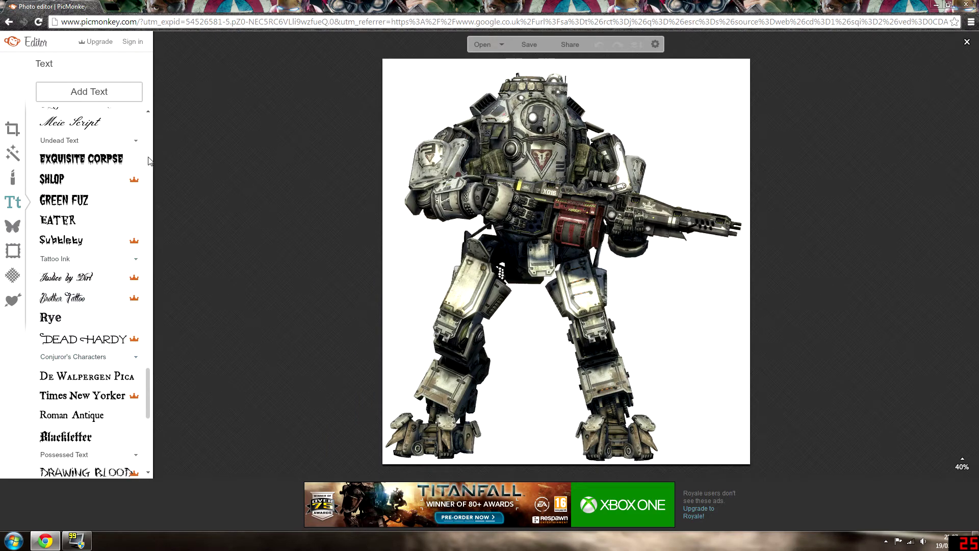
Step: Add the text "TITANFALL" to the image in the Luckiest Guy font
{"action": "scroll", "coordinate": [148, 161], "scroll_direction": "up", "scroll_amount": 5}
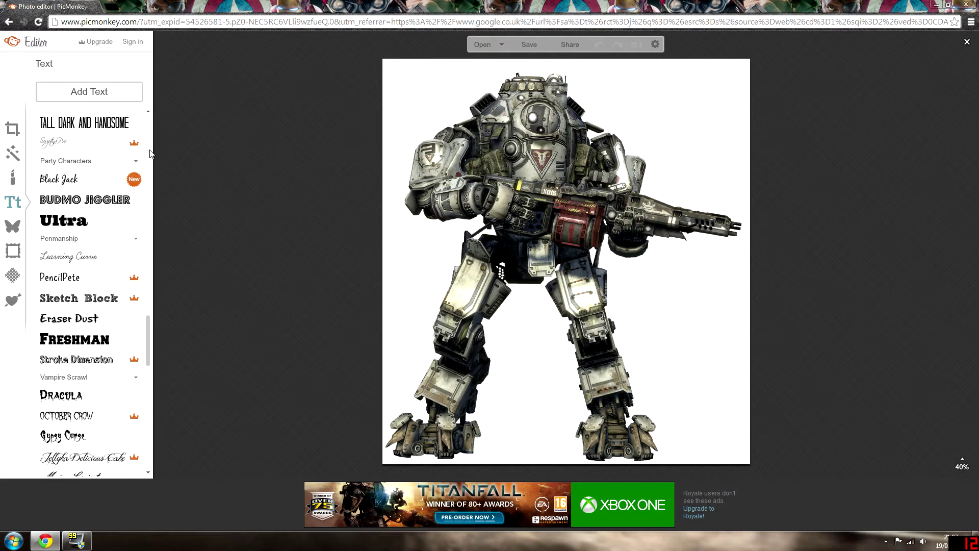
{"action": "scroll", "coordinate": [151, 153], "scroll_direction": "up", "scroll_amount": 3}
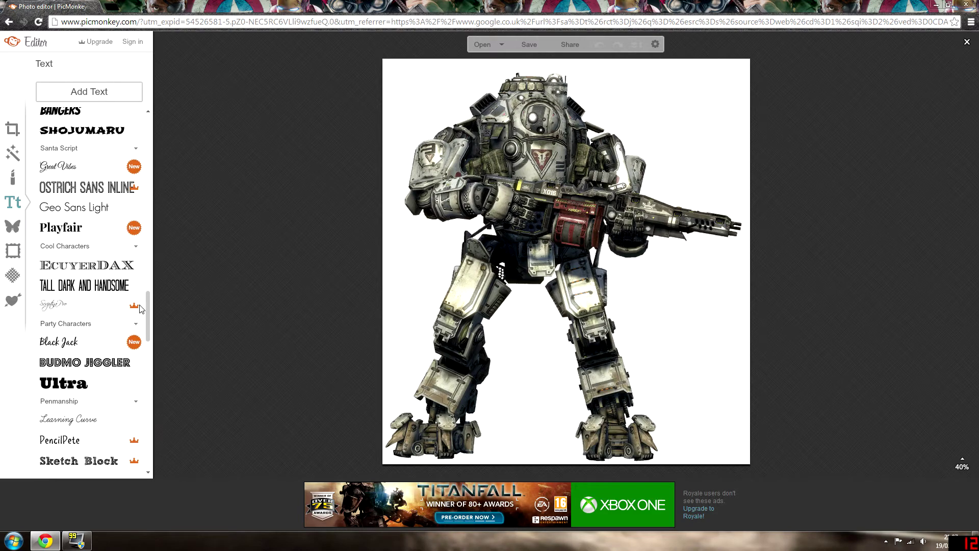
{"action": "scroll", "coordinate": [151, 286], "scroll_direction": "up", "scroll_amount": 6}
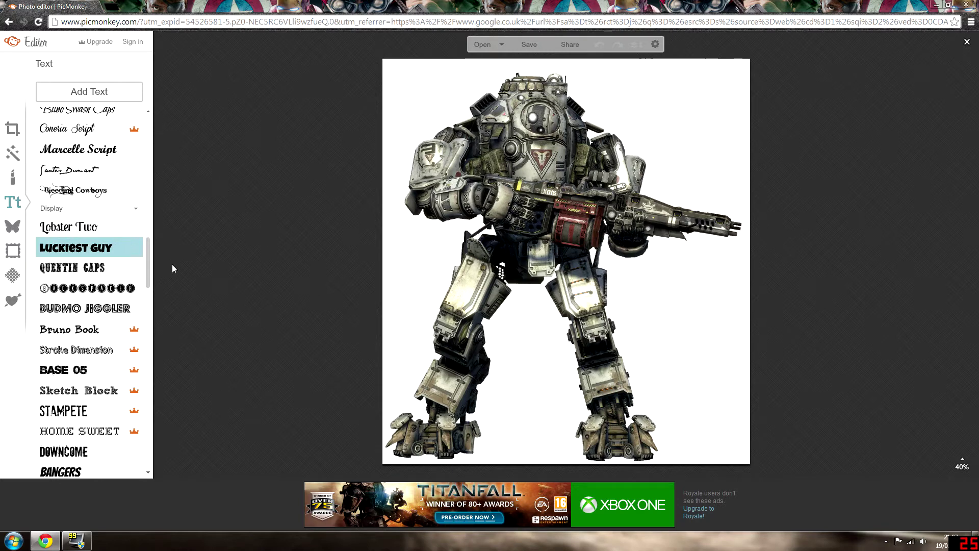
{"action": "left_click", "coordinate": [128, 97]}
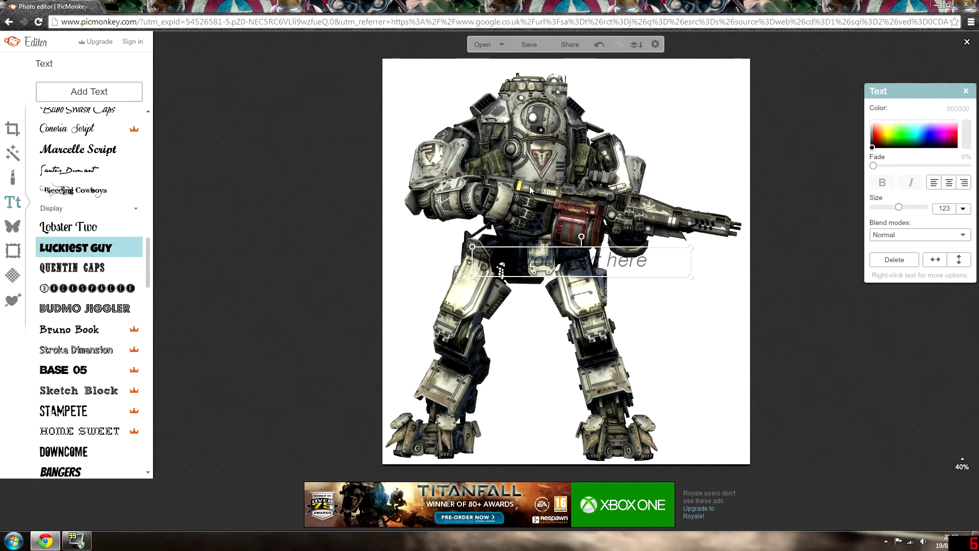
{"action": "left_click", "coordinate": [544, 258]}
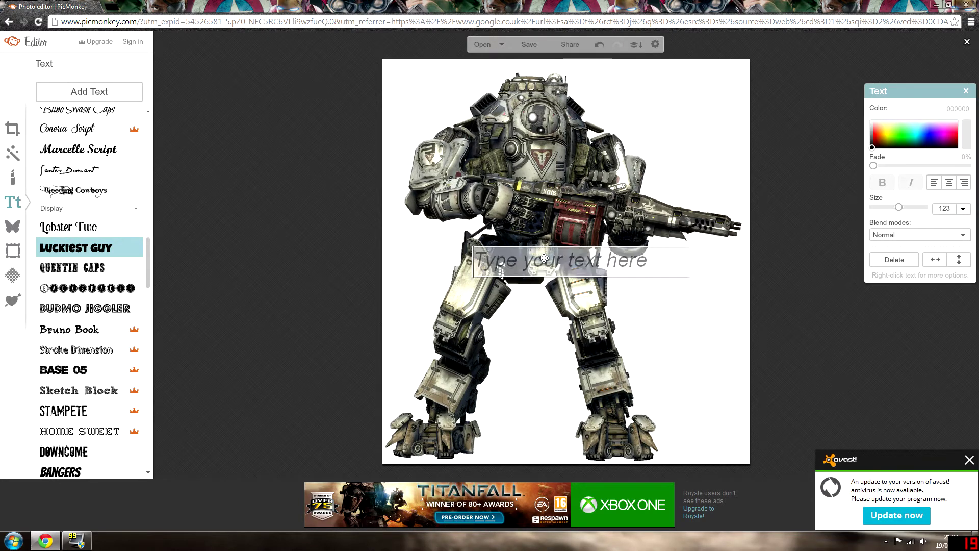
{"action": "type", "text": "TI"}
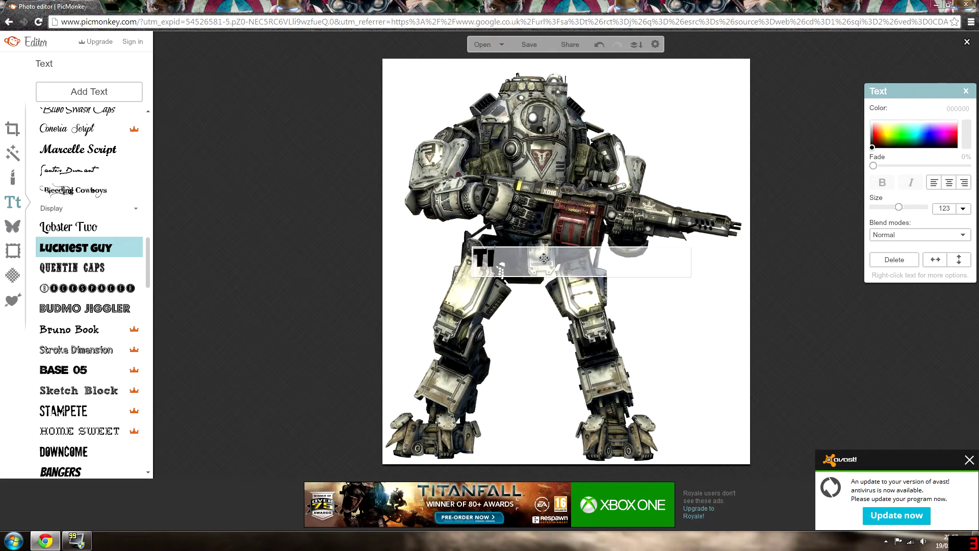
{"action": "type", "text": "TANF"}
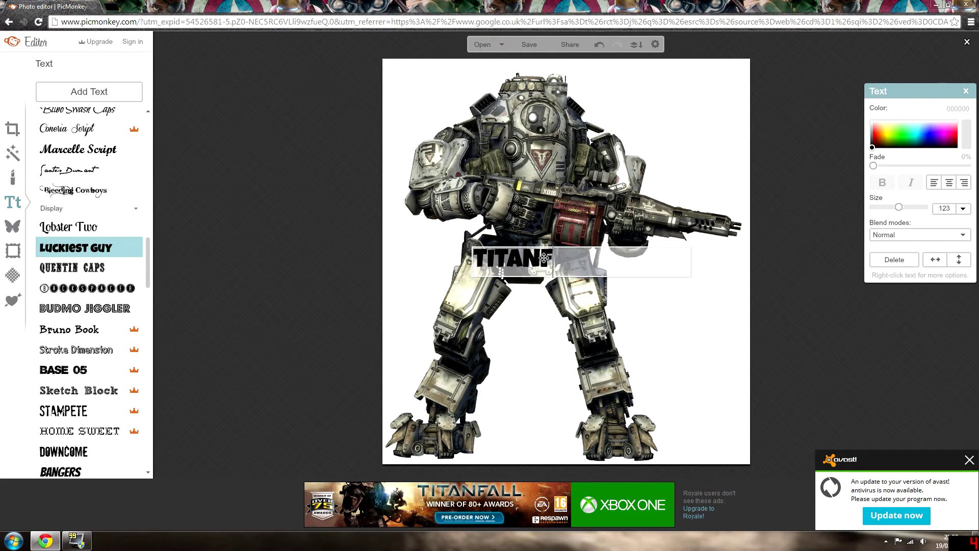
{"action": "type", "text": "DLL"}
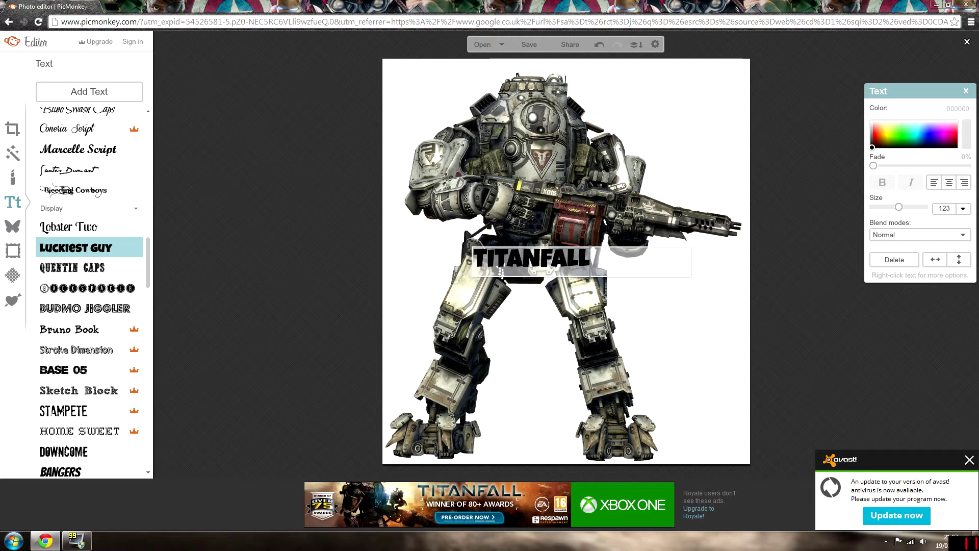
{"action": "left_click", "coordinate": [565, 264]}
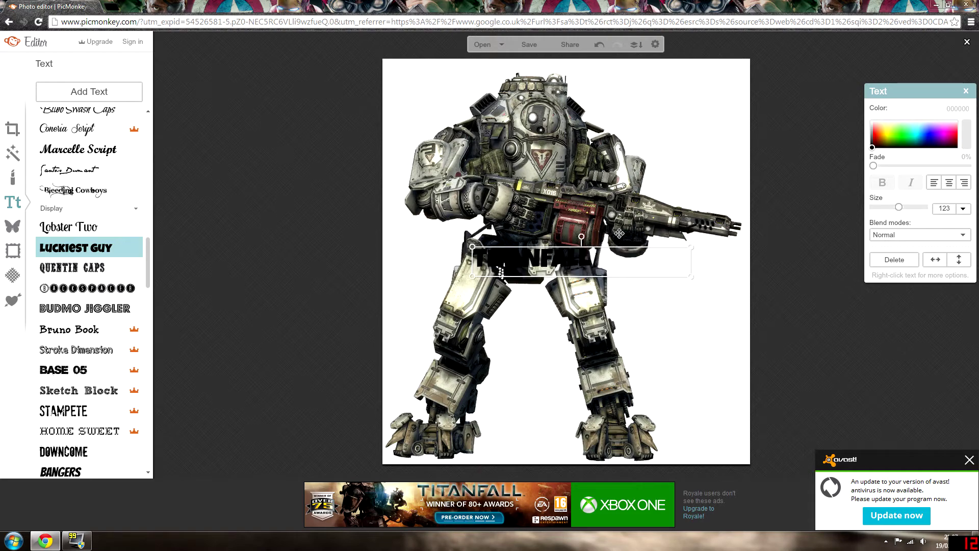
Step: Move the TITANFALL text to the white area beside the robot's head and enlarge it to size 176
{"action": "left_click_drag", "start_coordinate": [619, 233], "coordinate": [695, 87]}
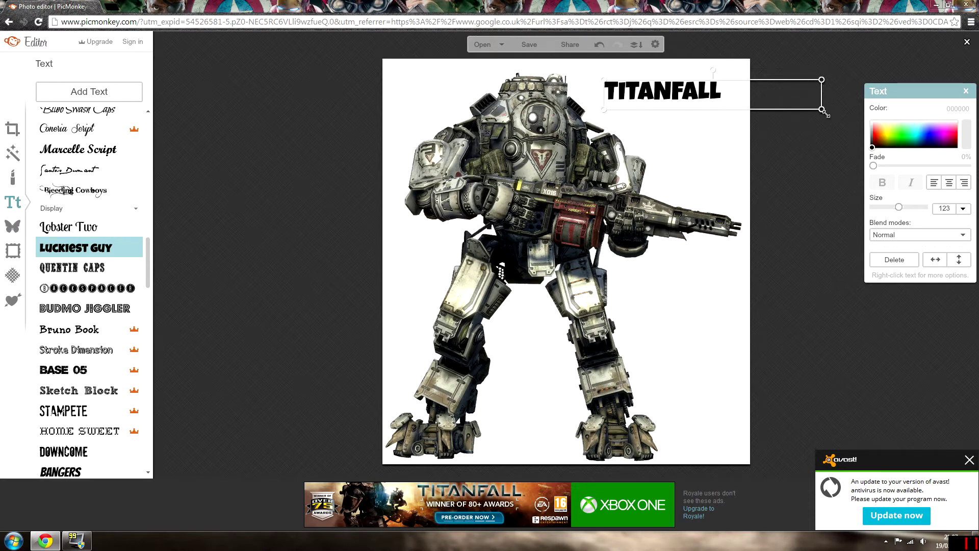
{"action": "left_click_drag", "start_coordinate": [825, 114], "coordinate": [858, 116]}
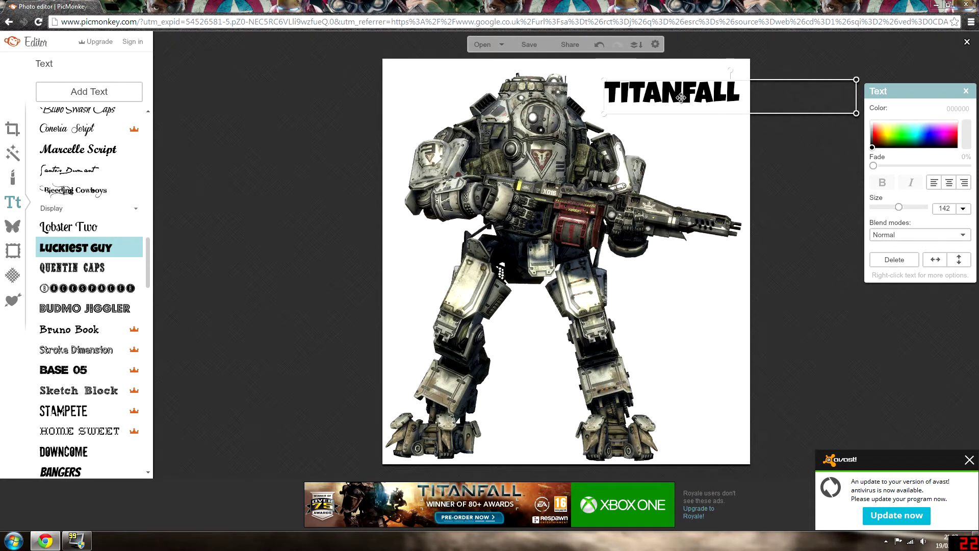
{"action": "left_click_drag", "start_coordinate": [681, 97], "coordinate": [672, 97]}
{"action": "left_click_drag", "start_coordinate": [901, 147], "coordinate": [889, 145]}
{"action": "left_click_drag", "start_coordinate": [904, 97], "coordinate": [860, 100]}
{"action": "left_click", "coordinate": [769, 179]}
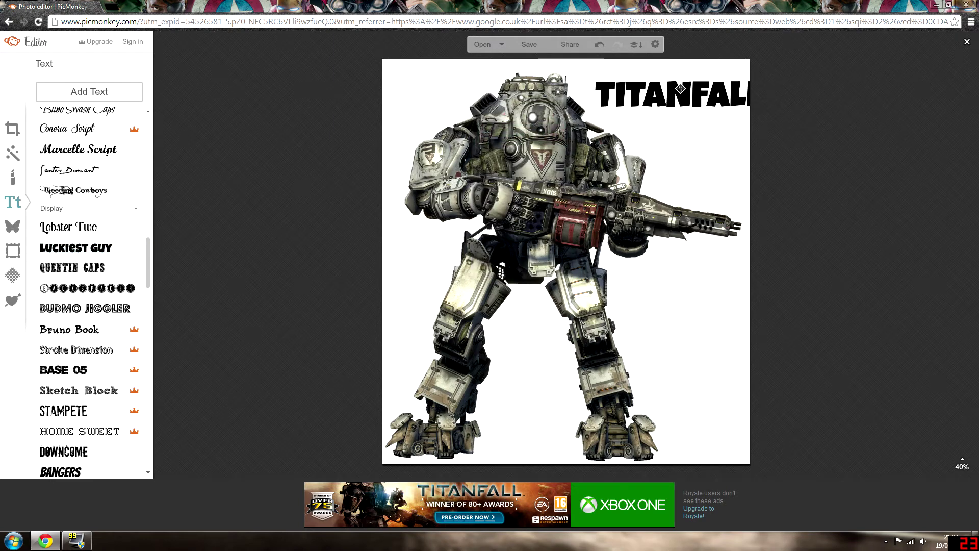
{"action": "left_click_drag", "start_coordinate": [687, 99], "coordinate": [666, 99]}
Step: Set the TITANFALL text's color to the near-black 040404
{"action": "double_click", "coordinate": [668, 99]}
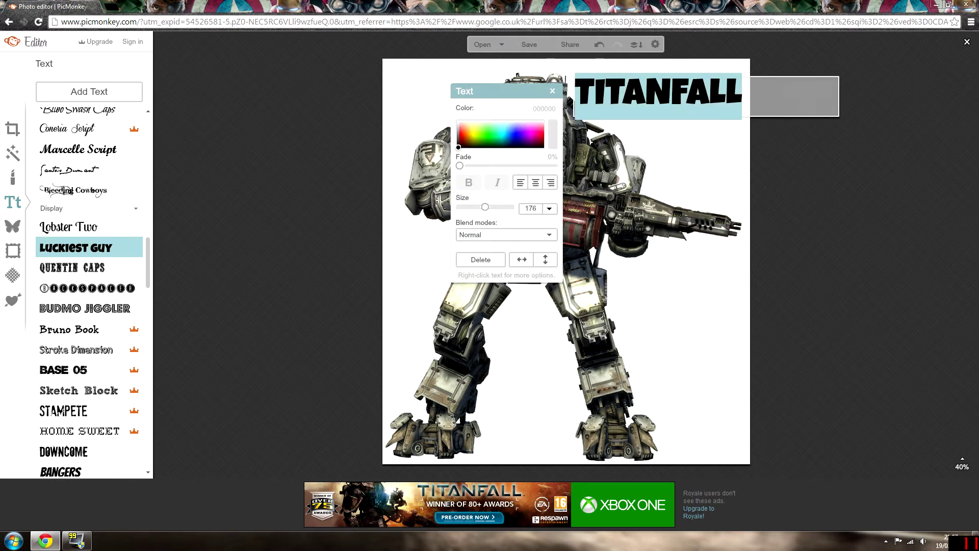
{"action": "left_click", "coordinate": [576, 105]}
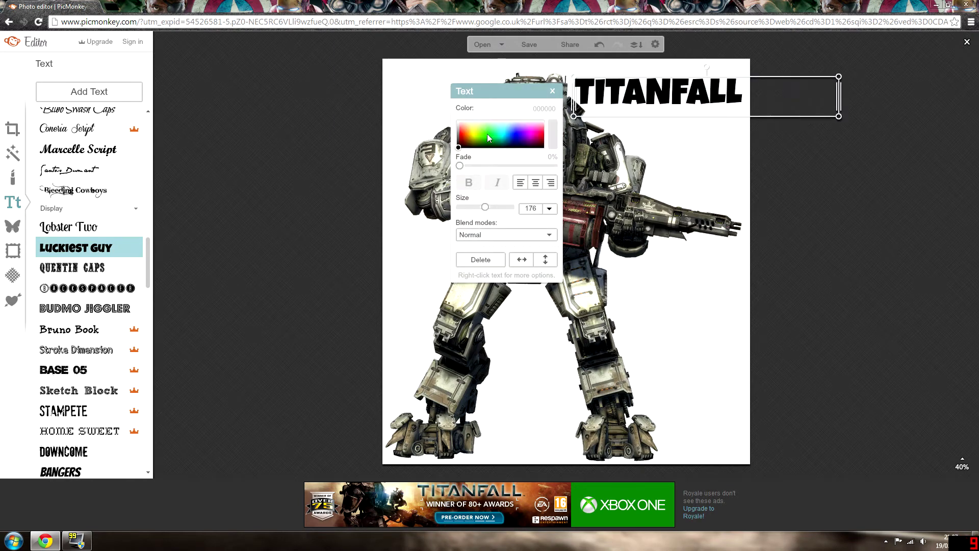
{"action": "mouse_move", "coordinate": [476, 136]}
{"action": "left_mouse_down"}
{"action": "mouse_move", "coordinate": [521, 133]}
{"action": "mouse_move", "coordinate": [492, 125]}
{"action": "mouse_move", "coordinate": [445, 155]}
{"action": "mouse_move", "coordinate": [564, 171]}
{"action": "mouse_move", "coordinate": [449, 174]}
{"action": "left_mouse_up"}
{"action": "mouse_move", "coordinate": [485, 208]}
{"action": "left_mouse_down"}
{"action": "mouse_move", "coordinate": [507, 209]}
{"action": "mouse_move", "coordinate": [486, 213]}
{"action": "left_mouse_up"}
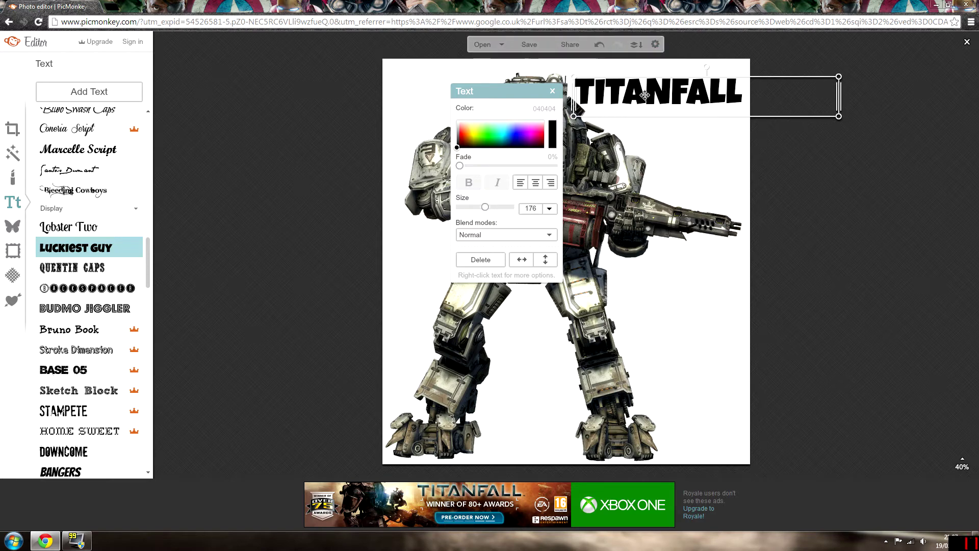
Step: Preview the available blend modes on the TITANFALL text and leave Normal selected
{"action": "left_click", "coordinate": [536, 237]}
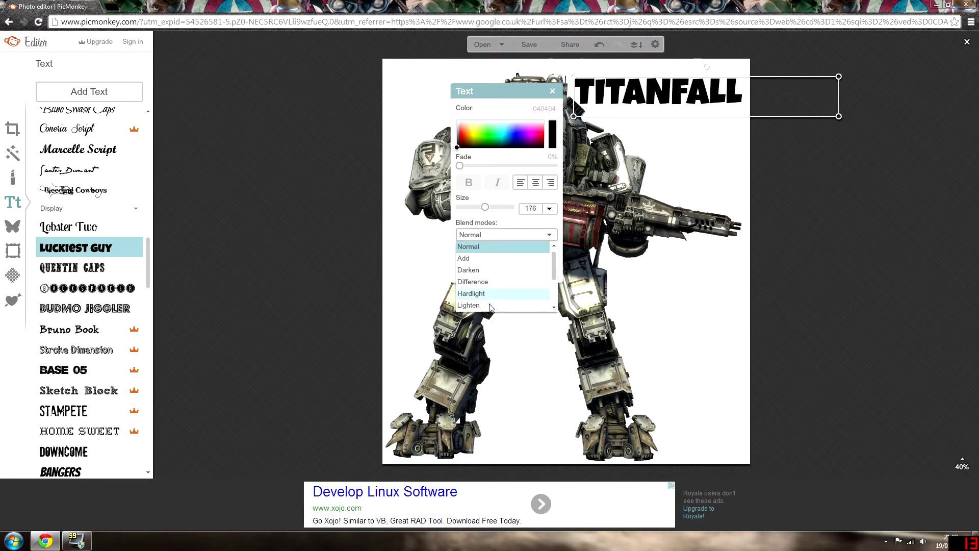
{"action": "scroll", "coordinate": [485, 310], "scroll_direction": "down", "scroll_amount": 2}
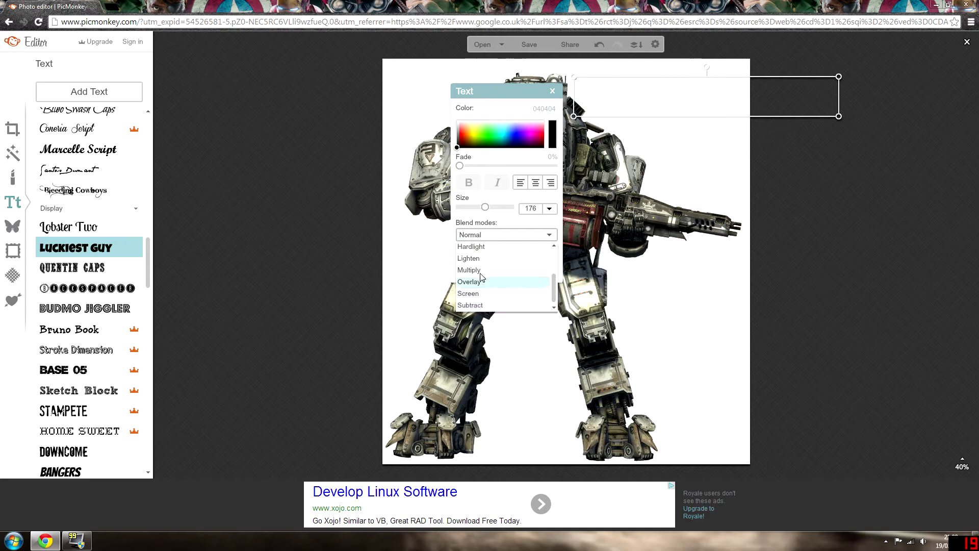
{"action": "left_click", "coordinate": [823, 322]}
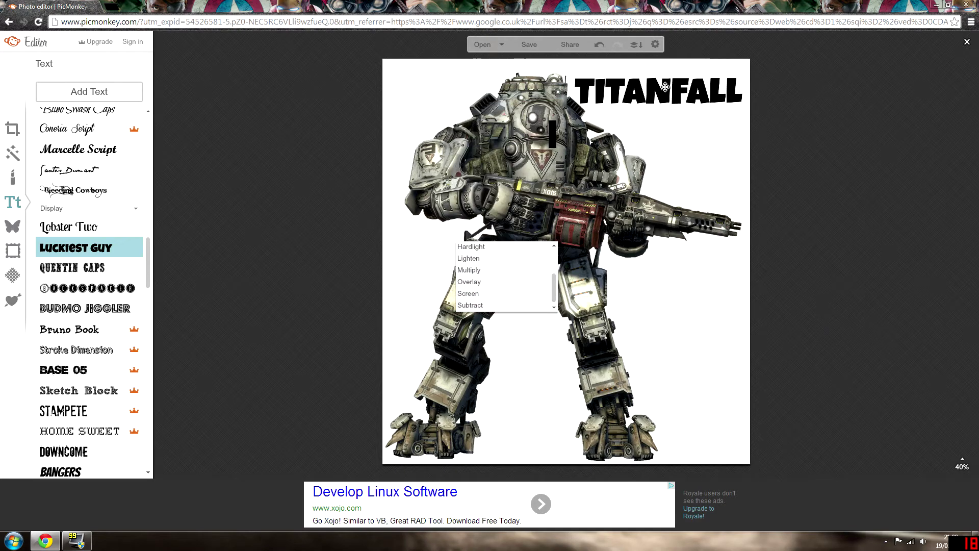
Step: Nudge the black TITANFALL title slightly closer to the image's upper-right corner
{"action": "left_click_drag", "start_coordinate": [659, 100], "coordinate": [694, 89]}
{"action": "left_click", "coordinate": [710, 148]}
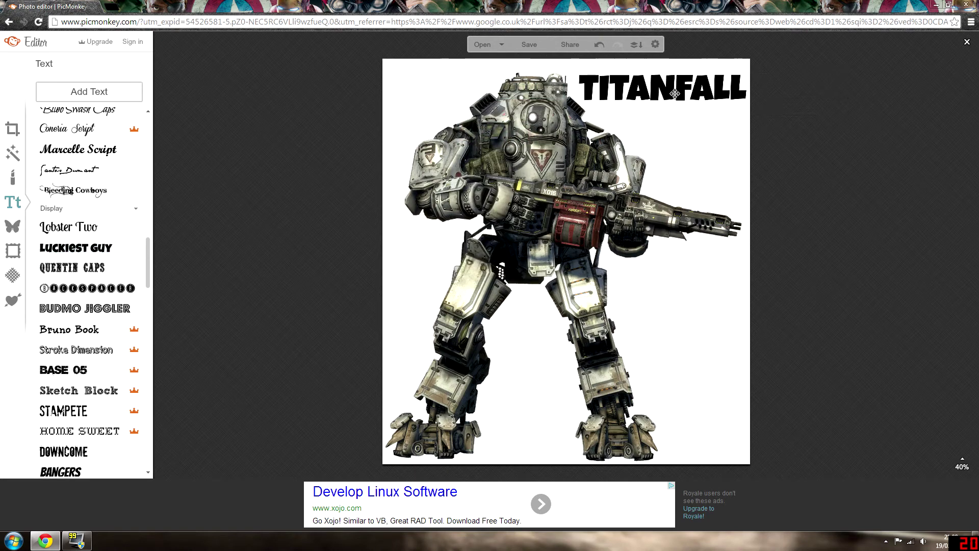
Step: Add a second "TITANFALL" text to the image in the Luckiest Guy font
{"action": "left_click", "coordinate": [76, 248]}
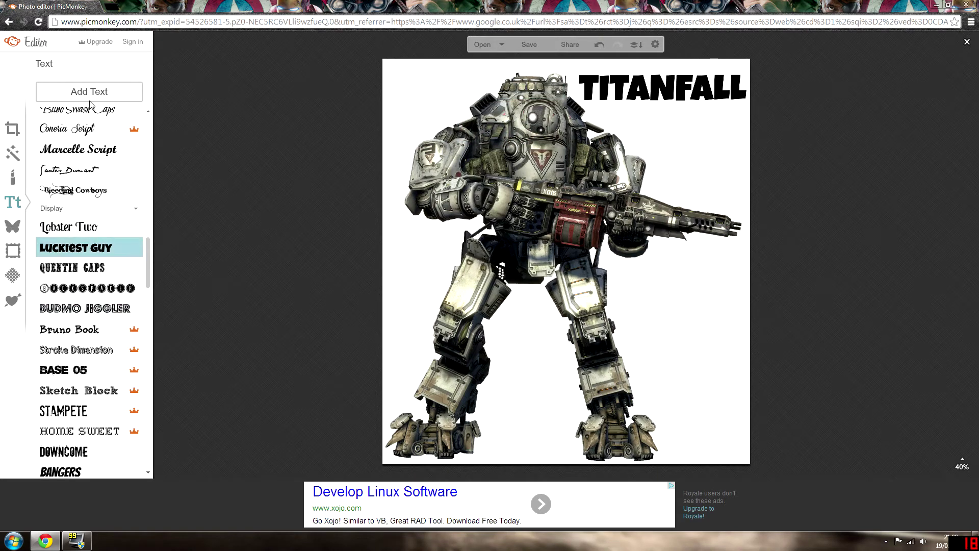
{"action": "left_click", "coordinate": [89, 93]}
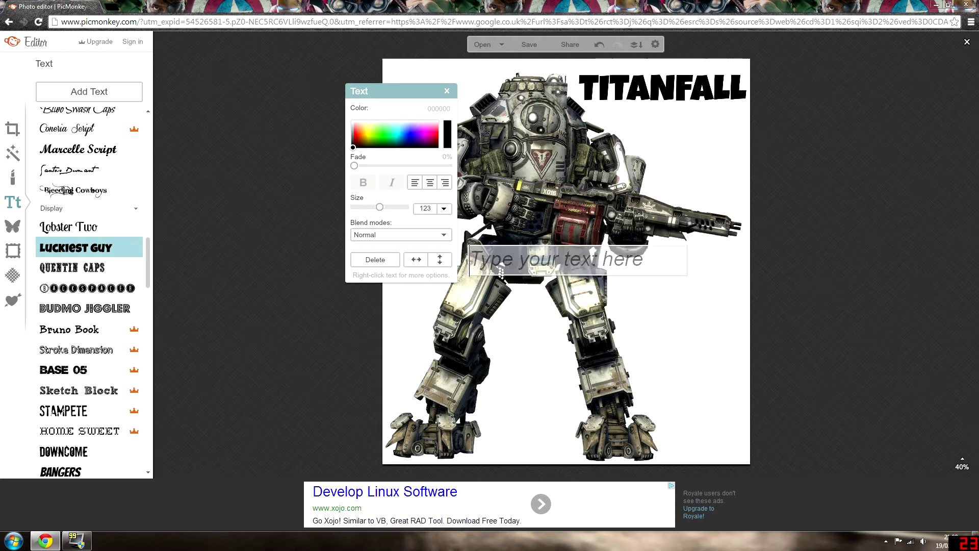
{"action": "type", "text": "TI"}
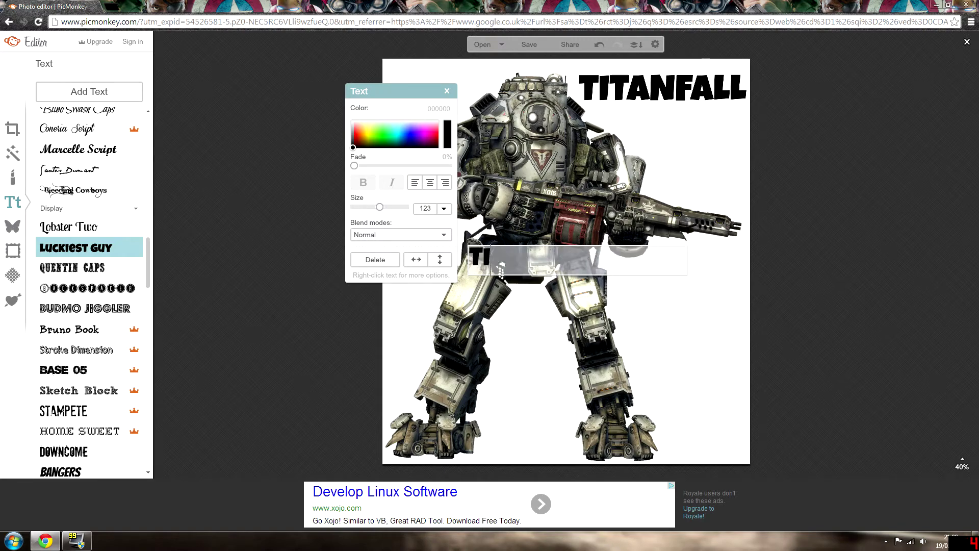
{"action": "type", "text": "TANFALL"}
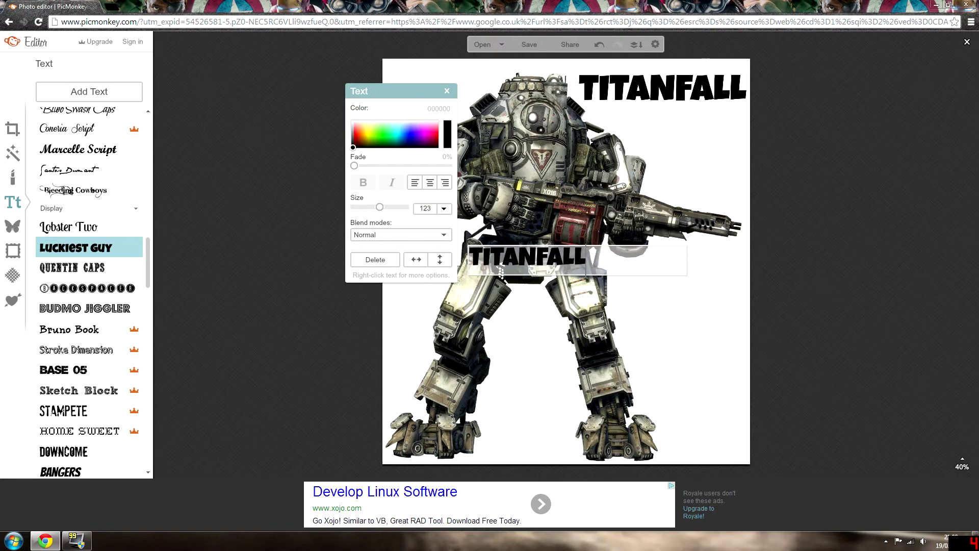
Step: Set the color of the new TITANFALL text to the bright red ff3d12
{"action": "left_click", "coordinate": [354, 130]}
{"action": "left_click", "coordinate": [360, 131]}
{"action": "double_click", "coordinate": [501, 271]}
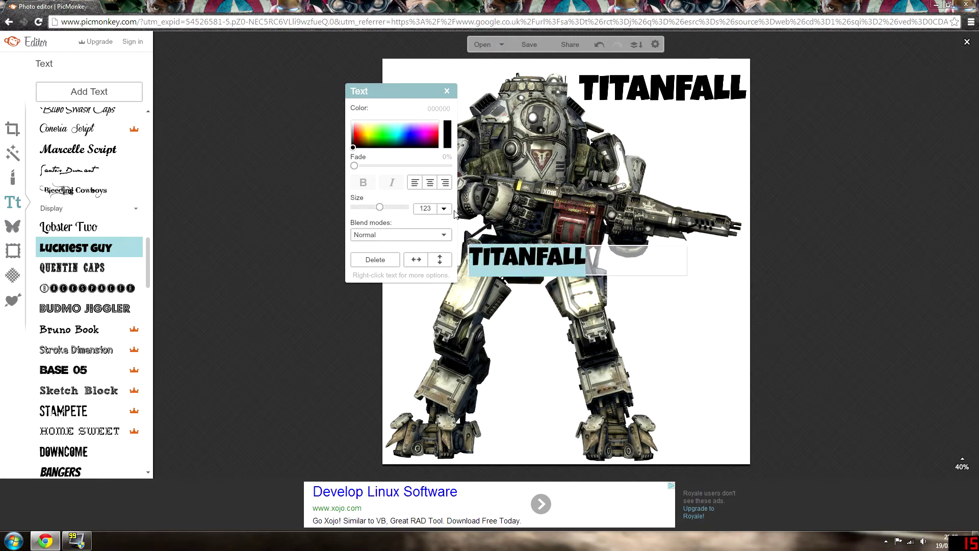
{"action": "left_click", "coordinate": [357, 133]}
{"action": "left_click", "coordinate": [547, 248]}
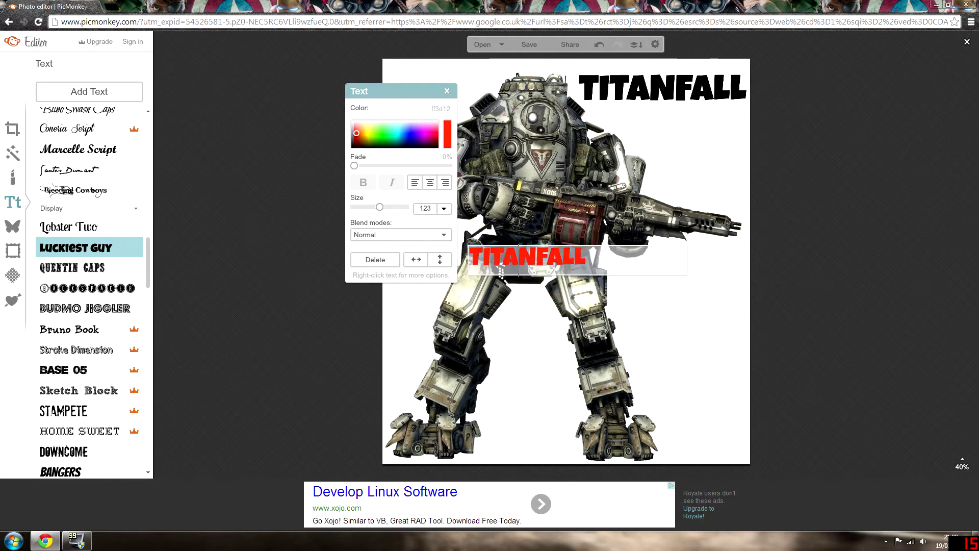
Step: Move the red TITANFALL text over the black one and enlarge it to size 170
{"action": "left_click_drag", "start_coordinate": [549, 255], "coordinate": [648, 87]}
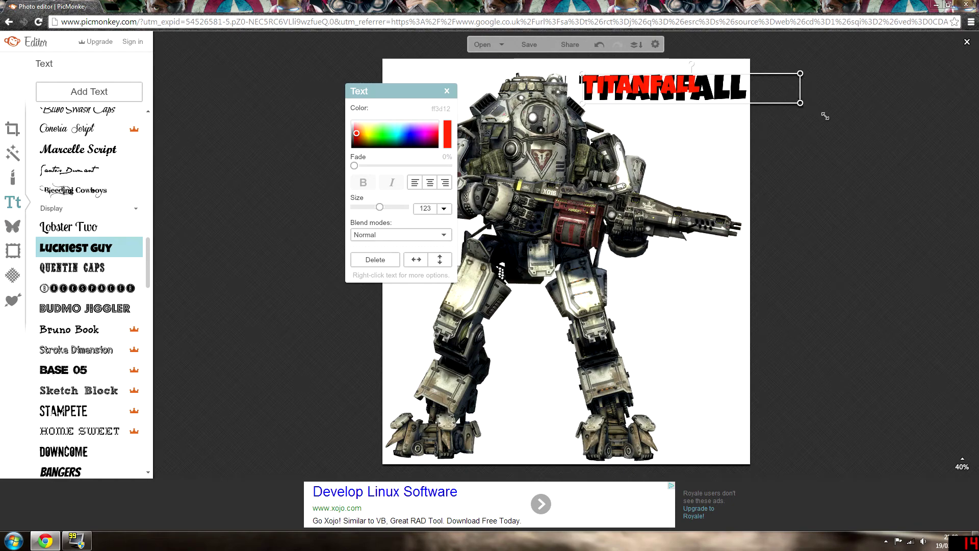
{"action": "left_click_drag", "start_coordinate": [825, 116], "coordinate": [884, 139]}
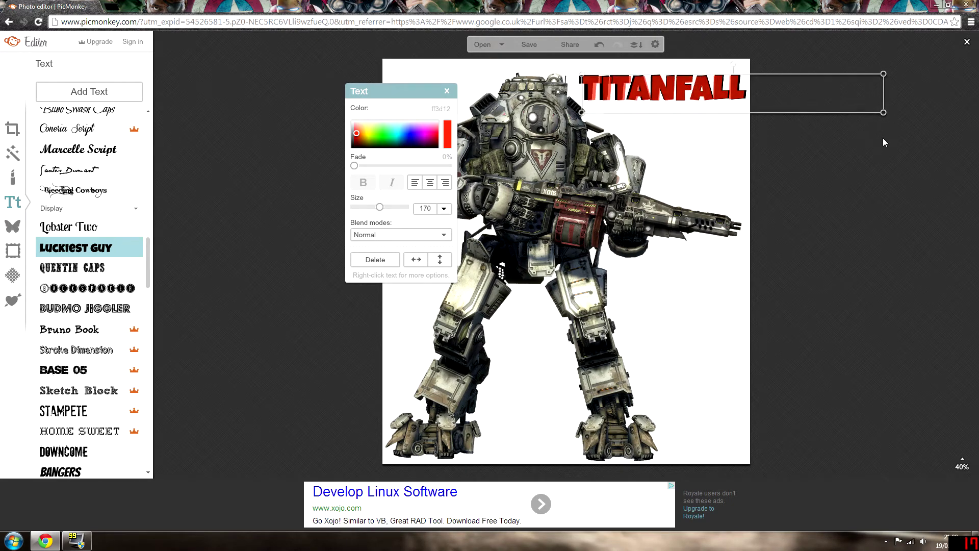
{"action": "left_click", "coordinate": [847, 165]}
Step: Offset the black and red TITANFALL texts slightly so the black one forms a drop shadow behind the red one
{"action": "left_click", "coordinate": [652, 93]}
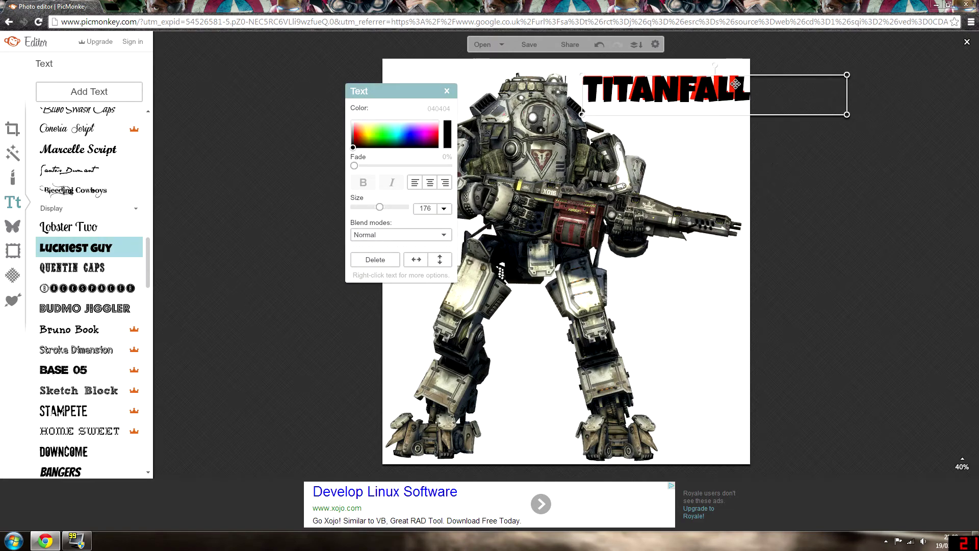
{"action": "left_click_drag", "start_coordinate": [736, 84], "coordinate": [729, 81]}
{"action": "left_click", "coordinate": [799, 145]}
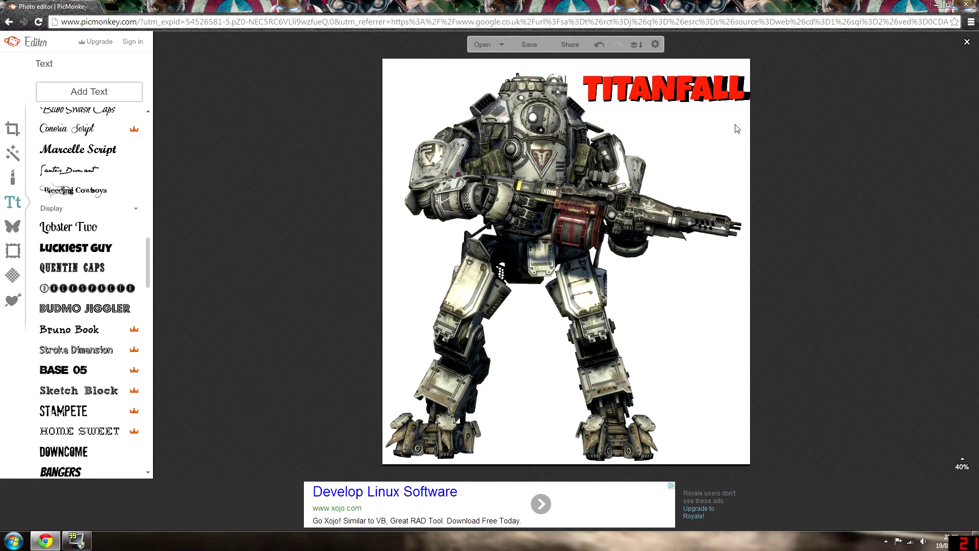
{"action": "left_click", "coordinate": [708, 90]}
{"action": "left_click_drag", "start_coordinate": [713, 91], "coordinate": [709, 87]}
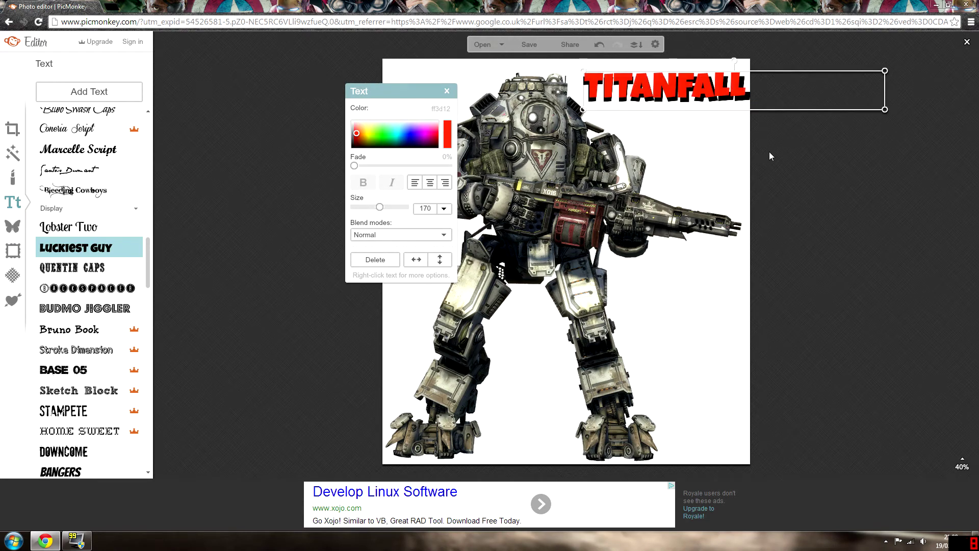
{"action": "left_click", "coordinate": [769, 151]}
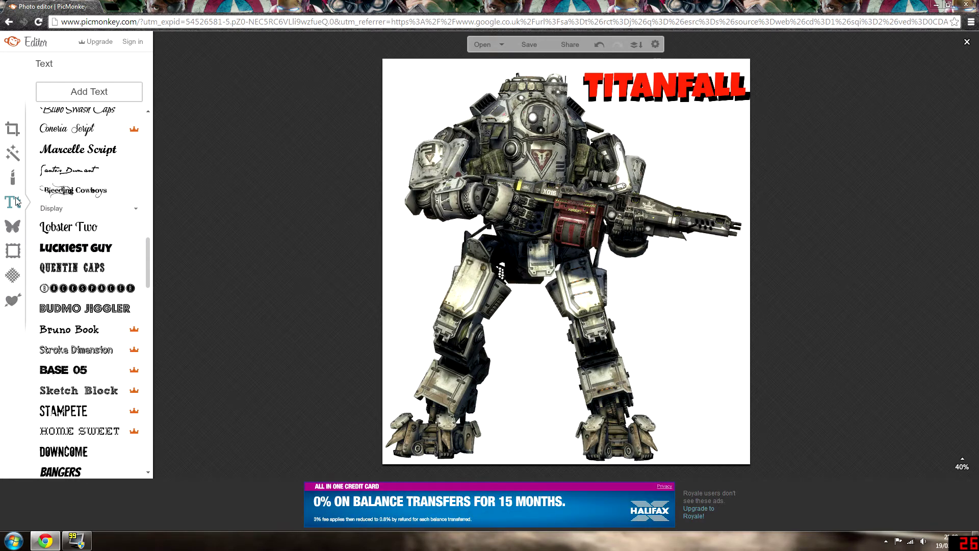
Step: Add the turtle picture from the rubbish folder as a custom overlay, browsing the files as extra large icons
{"action": "left_click", "coordinate": [11, 227]}
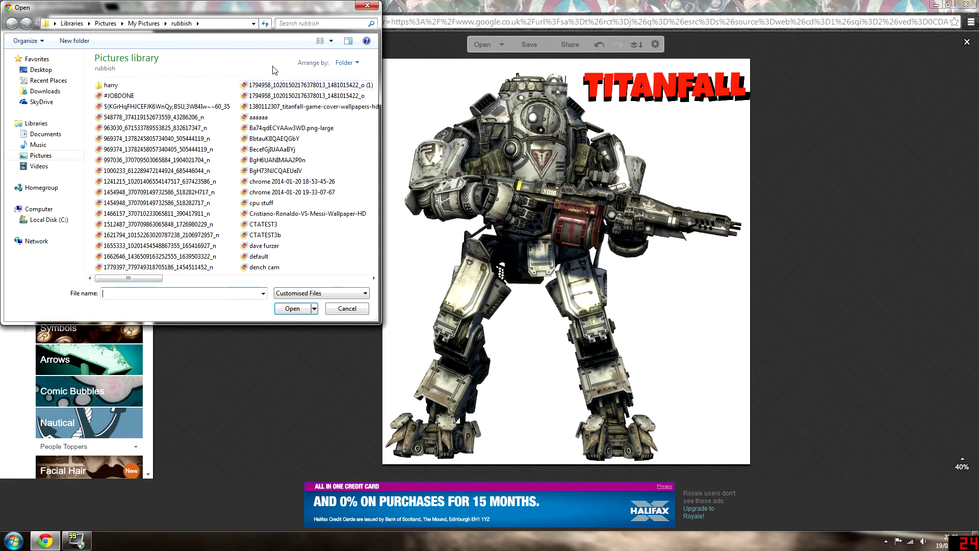
{"action": "left_click", "coordinate": [319, 44]}
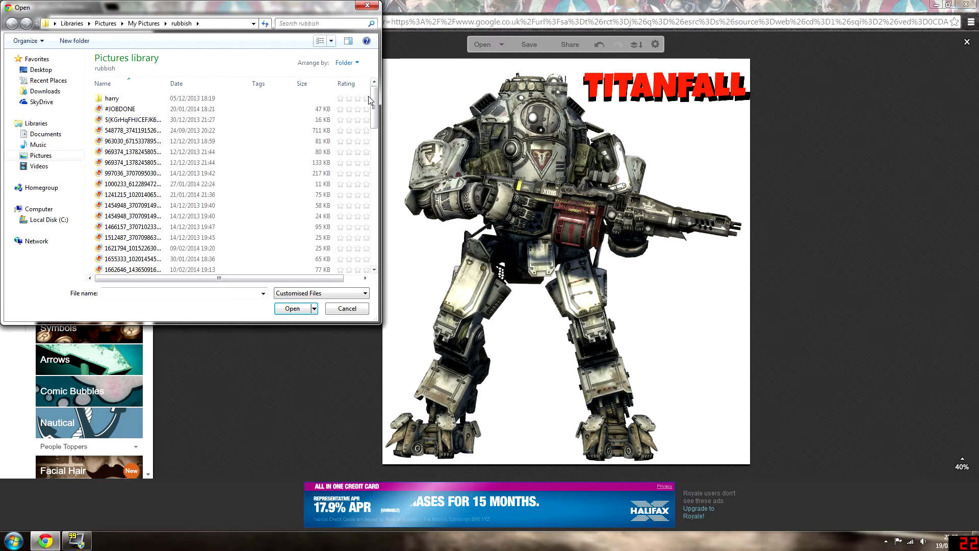
{"action": "left_click", "coordinate": [330, 41]}
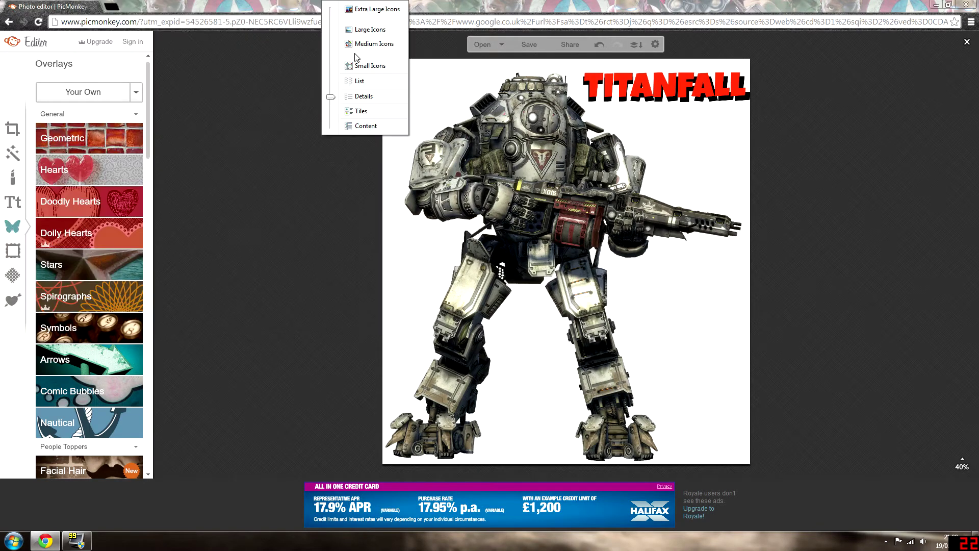
{"action": "left_click", "coordinate": [368, 10]}
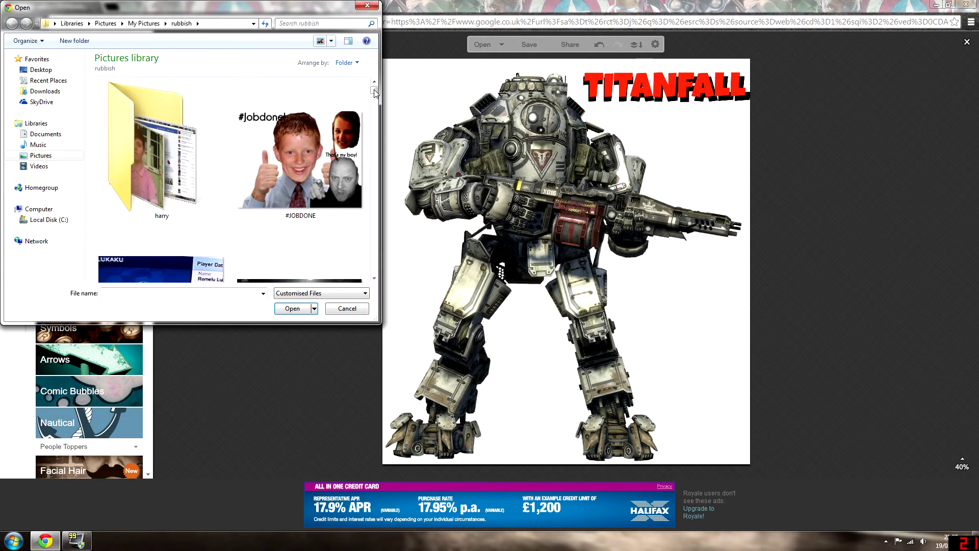
{"action": "left_click_drag", "start_coordinate": [377, 93], "coordinate": [377, 164]}
{"action": "left_click_drag", "start_coordinate": [375, 171], "coordinate": [374, 196]}
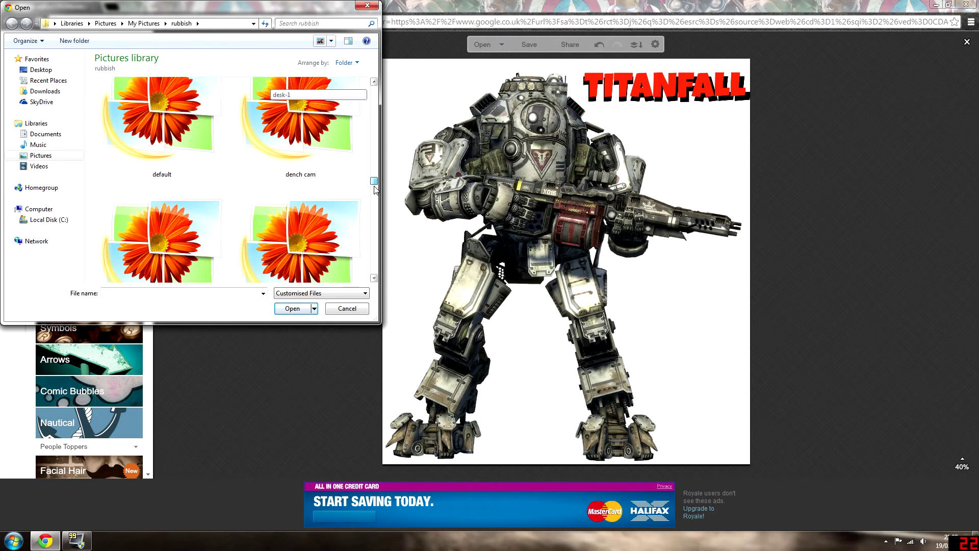
{"action": "double_click", "coordinate": [296, 218]}
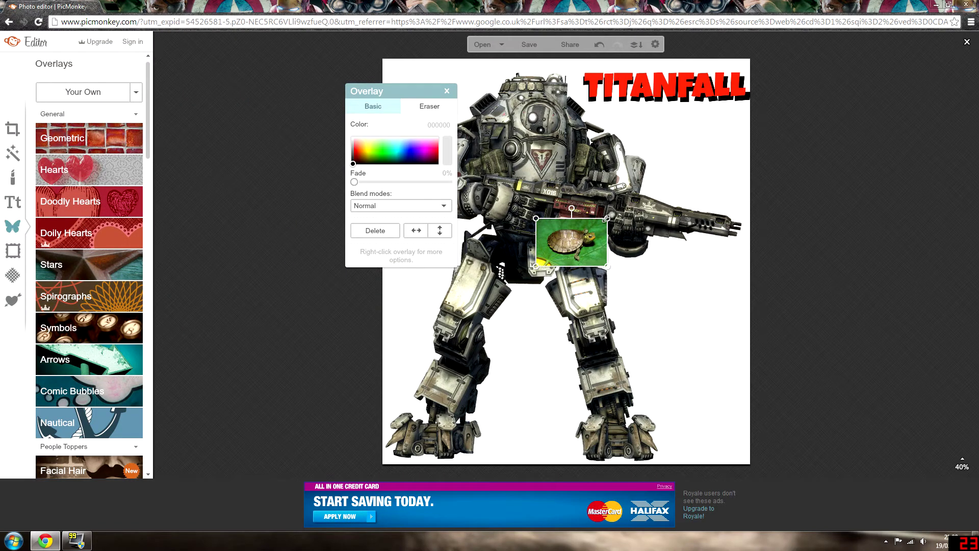
Step: Enlarge the turtle overlay and move it down over the robot's lower legs
{"action": "left_click_drag", "start_coordinate": [658, 190], "coordinate": [711, 149]}
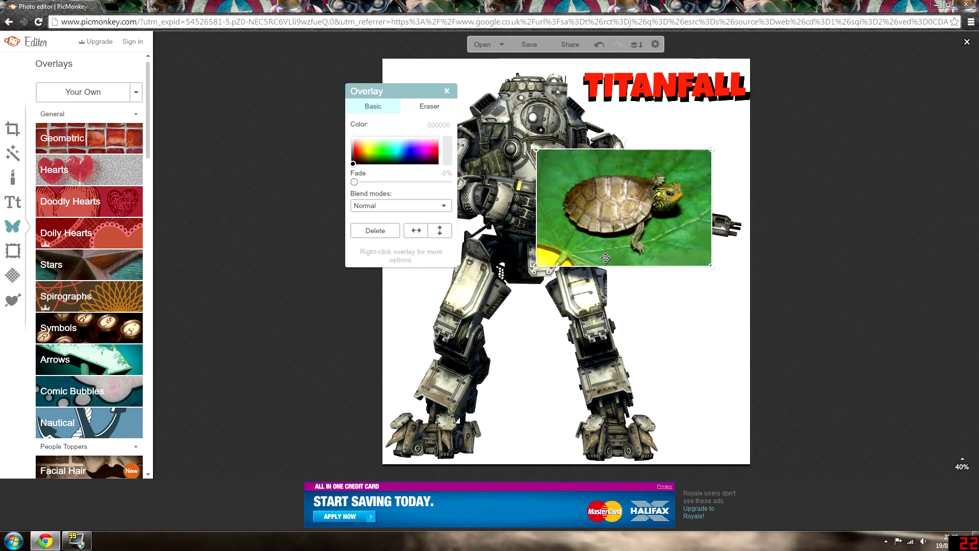
{"action": "mouse_move", "coordinate": [605, 258]}
{"action": "left_mouse_down"}
{"action": "mouse_move", "coordinate": [545, 366]}
{"action": "mouse_move", "coordinate": [543, 408]}
{"action": "mouse_move", "coordinate": [566, 422]}
{"action": "left_mouse_up"}
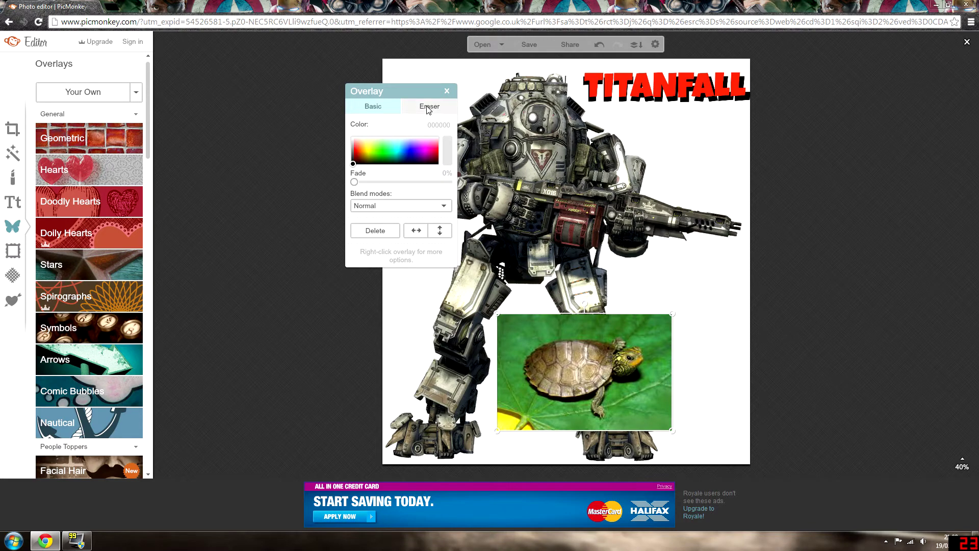
Step: Erase most of the green leaf background around the turtle, using eraser sizes 60 and 100
{"action": "left_click", "coordinate": [429, 108]}
{"action": "left_click_drag", "start_coordinate": [372, 152], "coordinate": [411, 151]}
{"action": "mouse_move", "coordinate": [559, 338]}
{"action": "left_mouse_down"}
{"action": "mouse_move", "coordinate": [525, 368]}
{"action": "mouse_move", "coordinate": [512, 424]}
{"action": "mouse_move", "coordinate": [505, 321]}
{"action": "mouse_move", "coordinate": [532, 329]}
{"action": "left_mouse_up"}
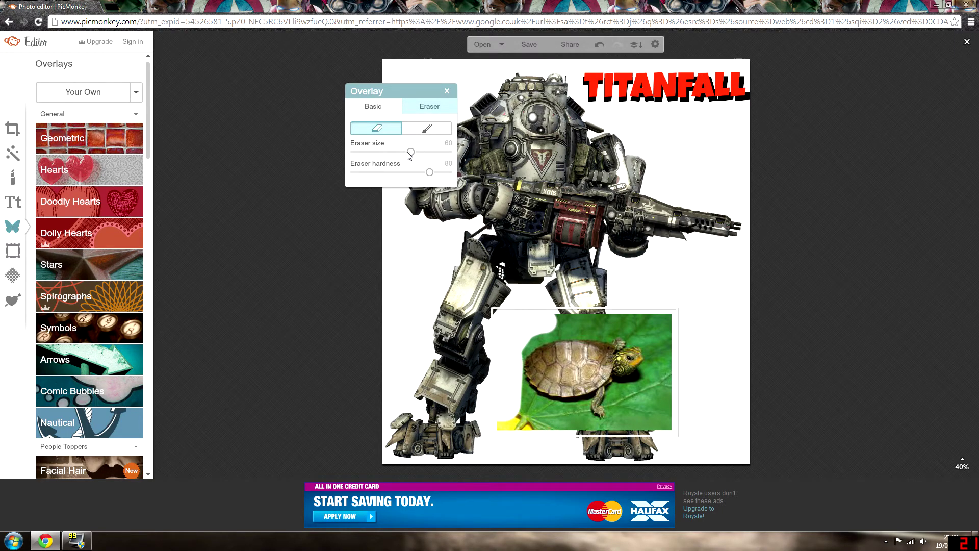
{"action": "left_click_drag", "start_coordinate": [411, 151], "coordinate": [449, 152]}
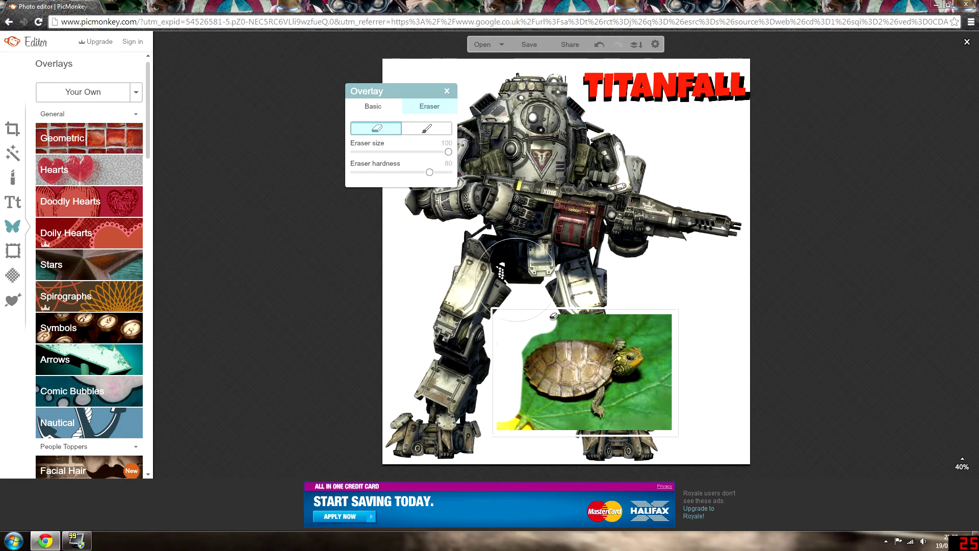
{"action": "mouse_move", "coordinate": [556, 315]}
{"action": "left_mouse_down"}
{"action": "mouse_move", "coordinate": [554, 356]}
{"action": "mouse_move", "coordinate": [569, 337]}
{"action": "mouse_move", "coordinate": [598, 333]}
{"action": "mouse_move", "coordinate": [696, 341]}
{"action": "mouse_move", "coordinate": [727, 399]}
{"action": "mouse_move", "coordinate": [723, 441]}
{"action": "mouse_move", "coordinate": [689, 464]}
{"action": "mouse_move", "coordinate": [642, 477]}
{"action": "mouse_move", "coordinate": [545, 471]}
{"action": "mouse_move", "coordinate": [540, 457]}
{"action": "left_mouse_up"}
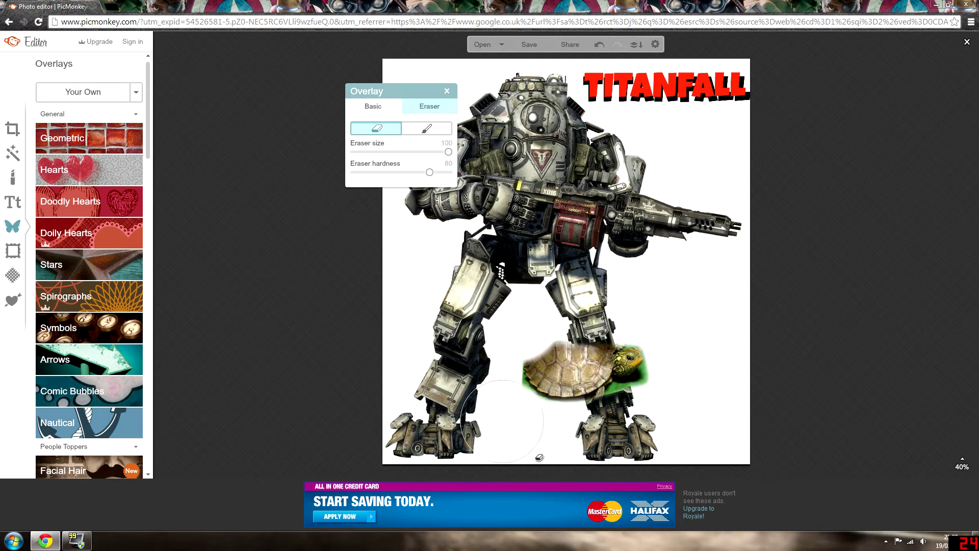
Step: Clean up the remaining green edges around the turtle with smaller erasers, including size 65
{"action": "left_click", "coordinate": [371, 152]}
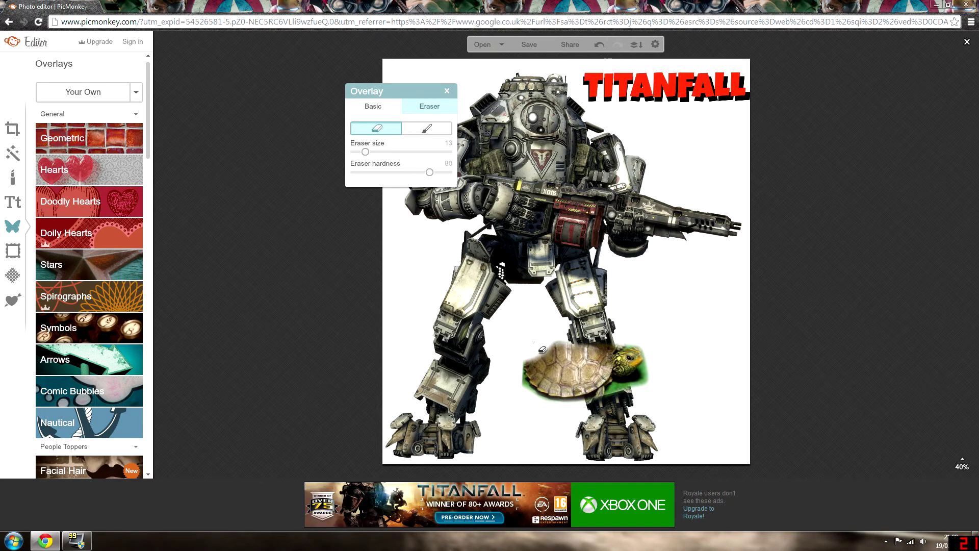
{"action": "left_click", "coordinate": [374, 152]}
{"action": "left_click", "coordinate": [414, 152]}
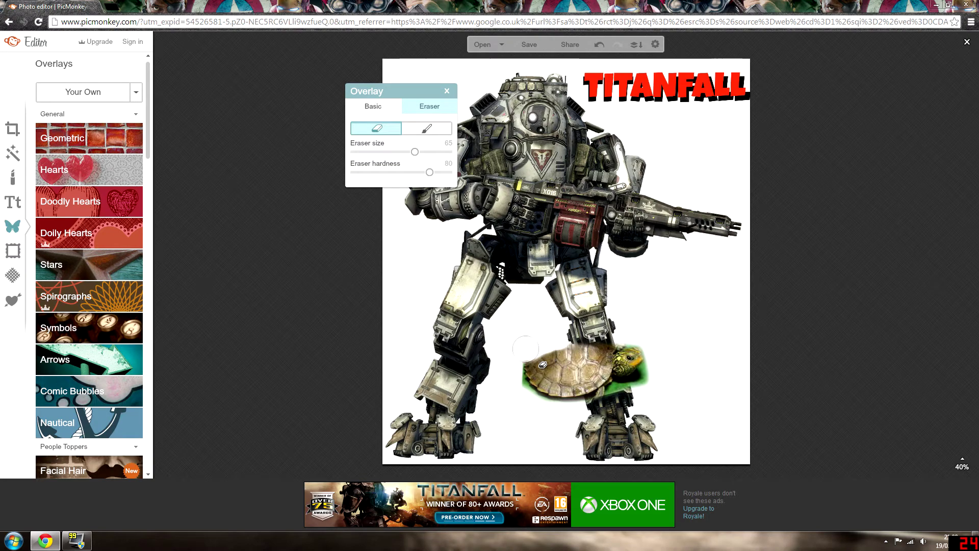
{"action": "left_click", "coordinate": [650, 412]}
{"action": "mouse_move", "coordinate": [650, 412]}
{"action": "left_mouse_down"}
{"action": "mouse_move", "coordinate": [627, 392]}
{"action": "mouse_move", "coordinate": [614, 405]}
{"action": "mouse_move", "coordinate": [649, 400]}
{"action": "left_mouse_up"}
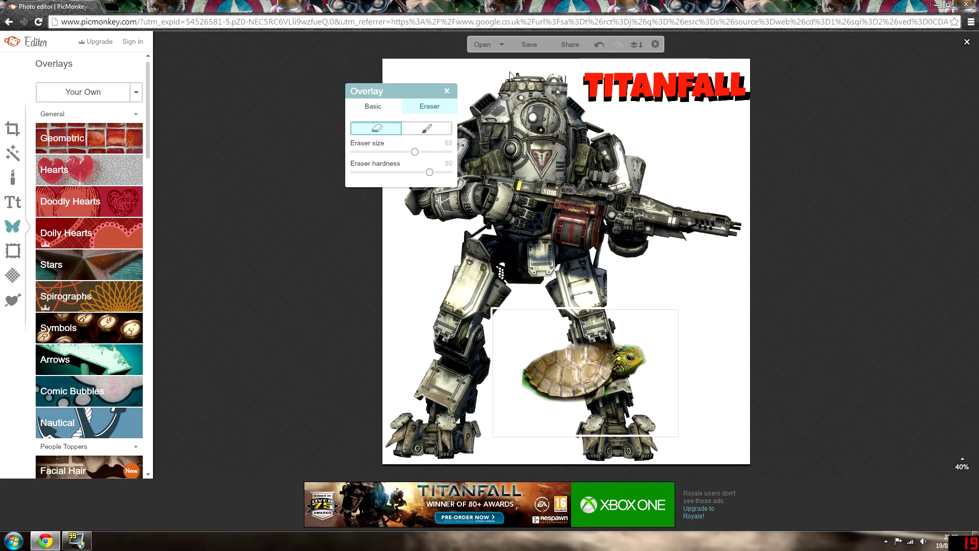
{"action": "left_click", "coordinate": [447, 91]}
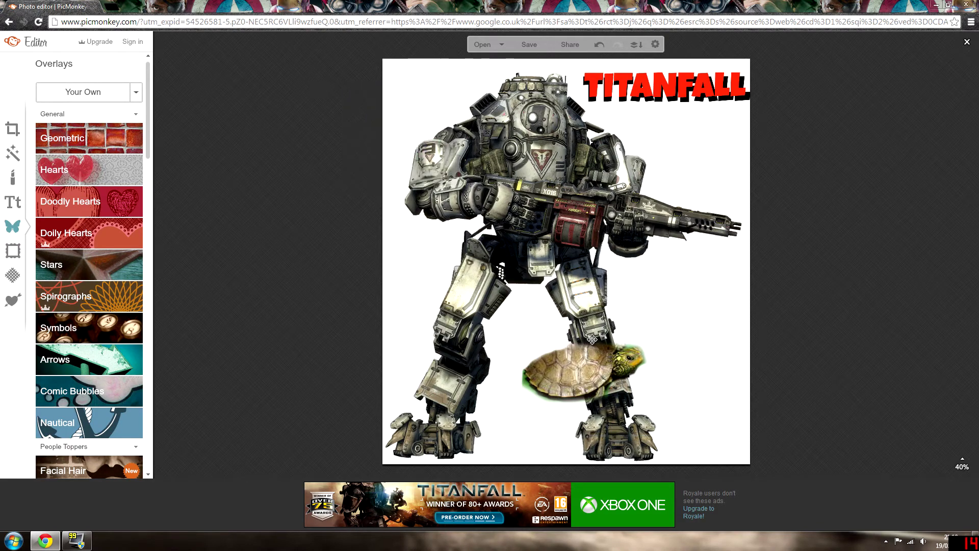
Step: Move the turtle cutout to the image's lower-left corner and enlarge it in front of the robot's foot
{"action": "left_click_drag", "start_coordinate": [583, 367], "coordinate": [401, 450]}
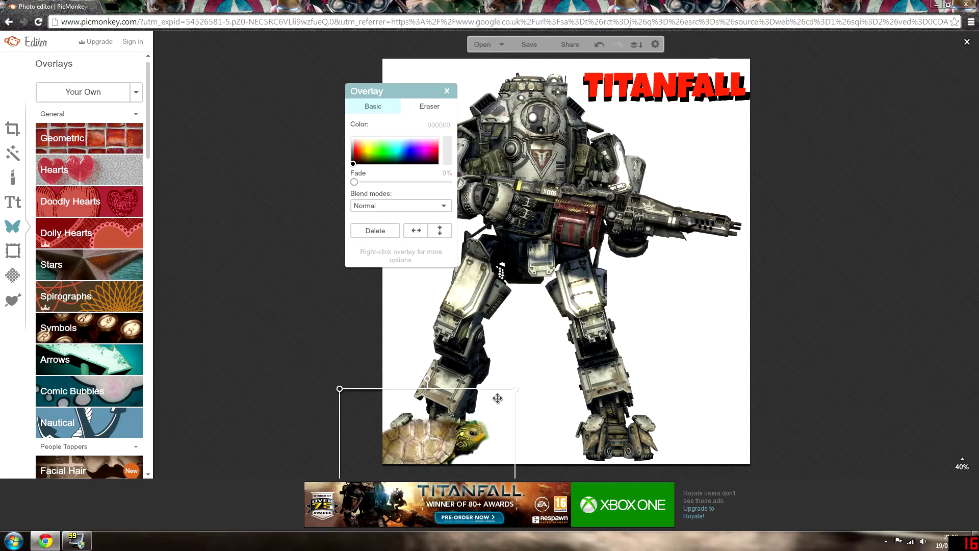
{"action": "left_click_drag", "start_coordinate": [522, 378], "coordinate": [622, 318]}
{"action": "left_click_drag", "start_coordinate": [479, 407], "coordinate": [446, 431]}
{"action": "left_click", "coordinate": [694, 358]}
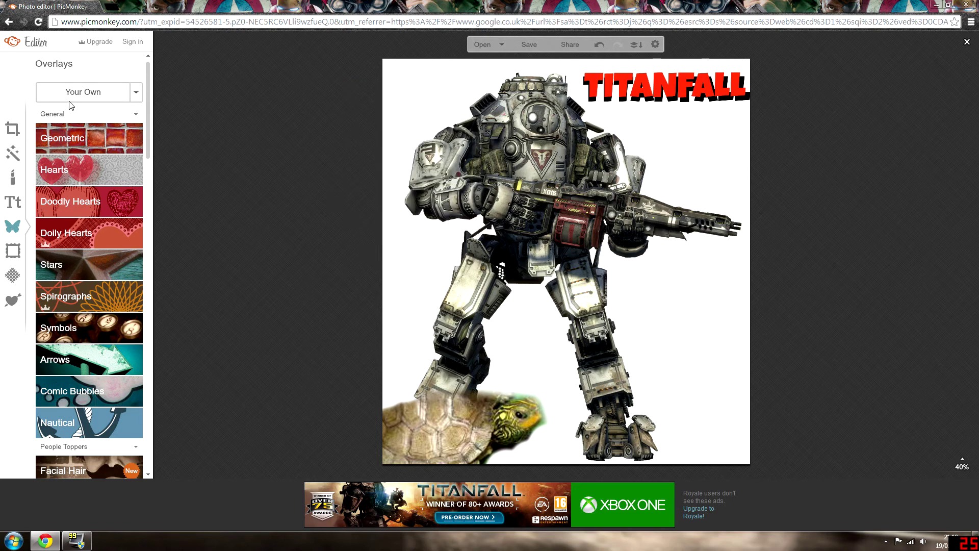
Step: Add the solid red heart overlay from the Hearts set and place it between the robot's legs
{"action": "left_click", "coordinate": [76, 165]}
{"action": "left_click", "coordinate": [50, 197]}
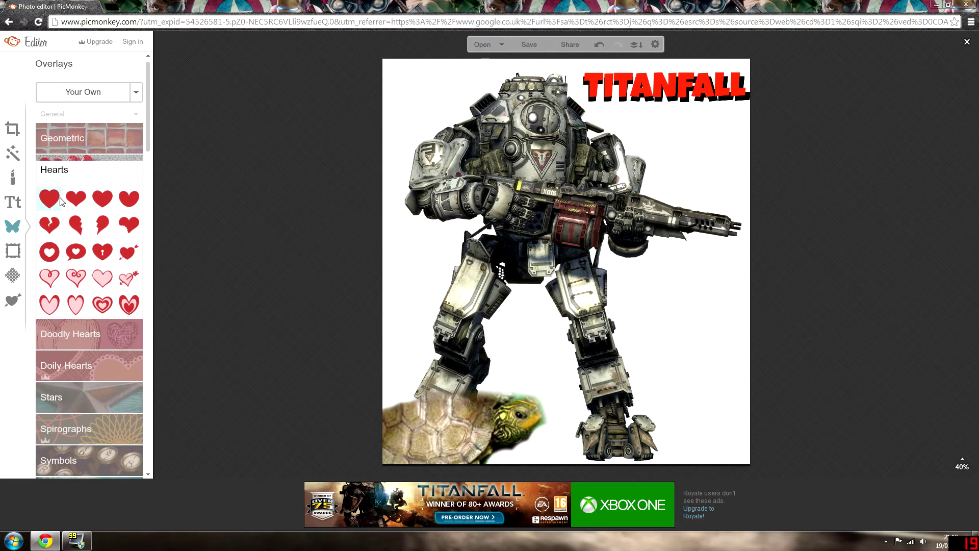
{"action": "left_click_drag", "start_coordinate": [544, 236], "coordinate": [540, 336]}
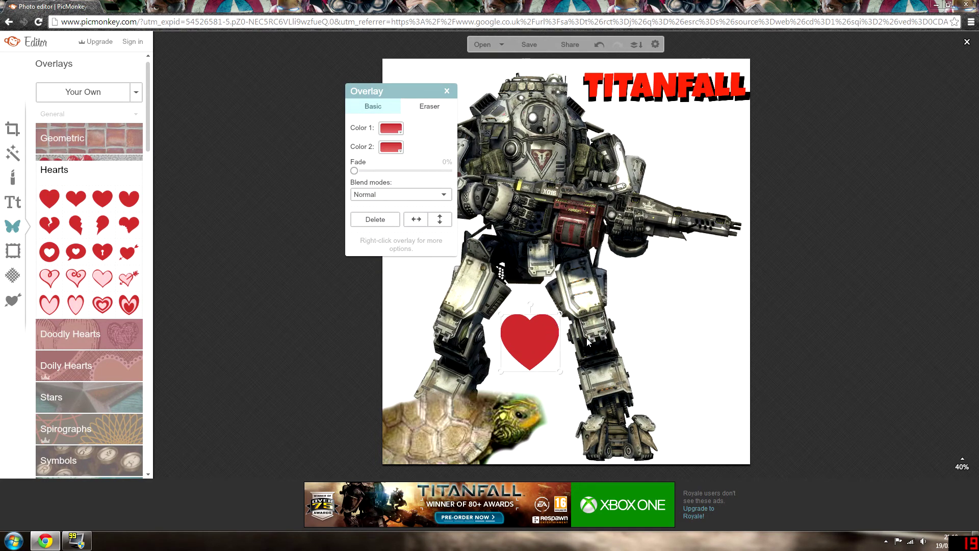
{"action": "left_click", "coordinate": [648, 312]}
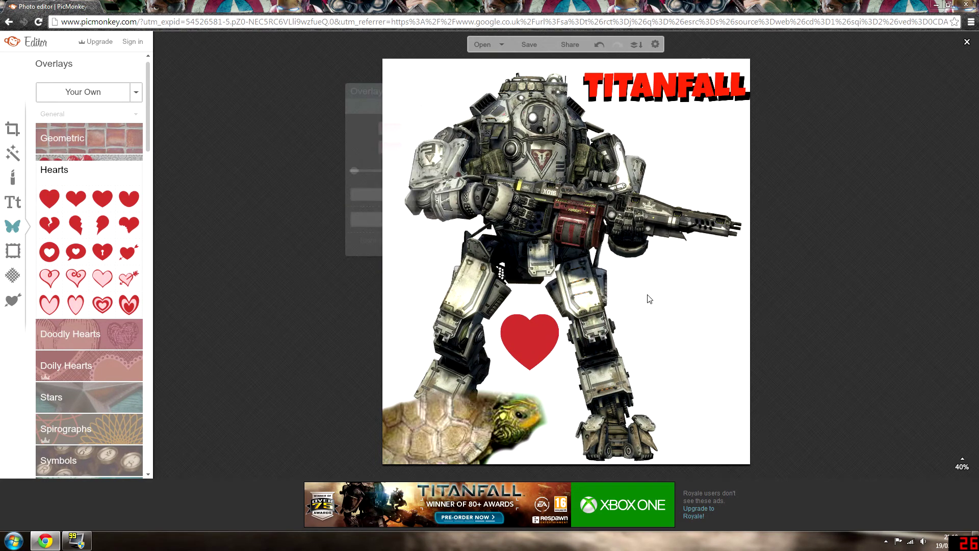
{"action": "left_click", "coordinate": [13, 251]}
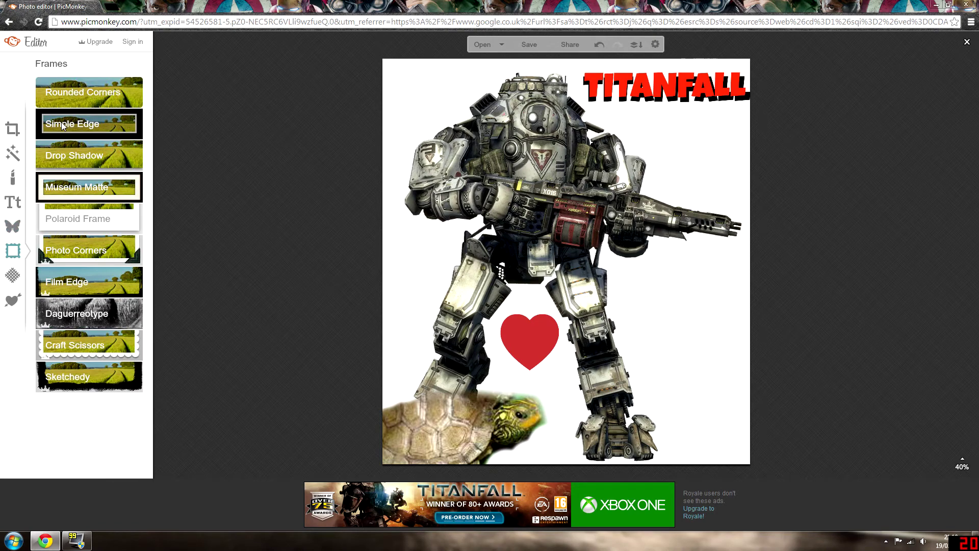
{"action": "left_click", "coordinate": [82, 124]}
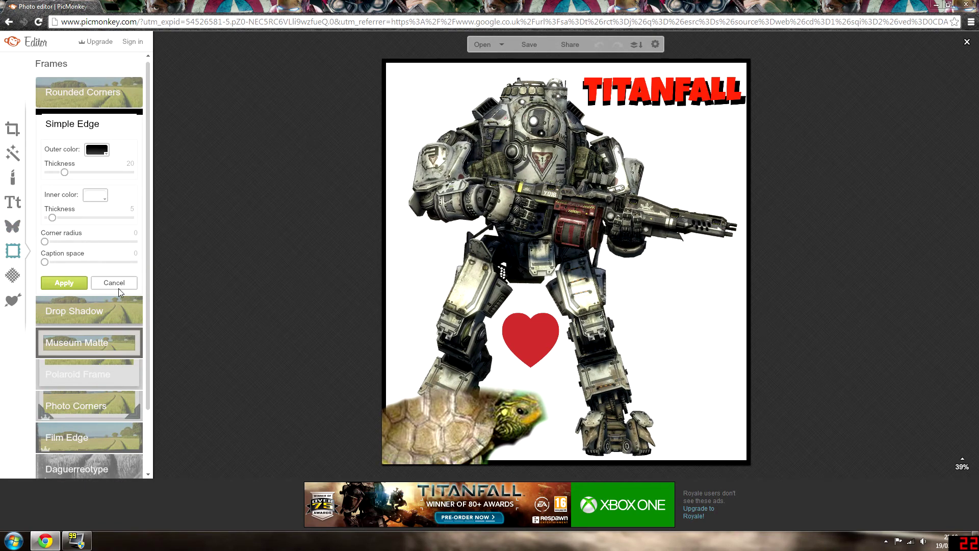
{"action": "left_click", "coordinate": [116, 284]}
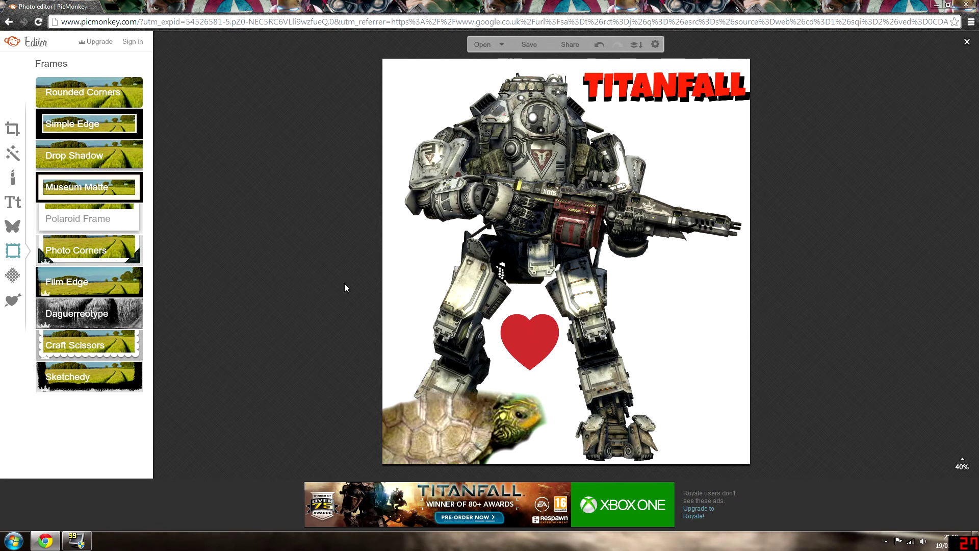
Step: Apply the first Space texture to the picture with Subtract blend mode, 21% saturation and about 34% fade
{"action": "left_click", "coordinate": [13, 275]}
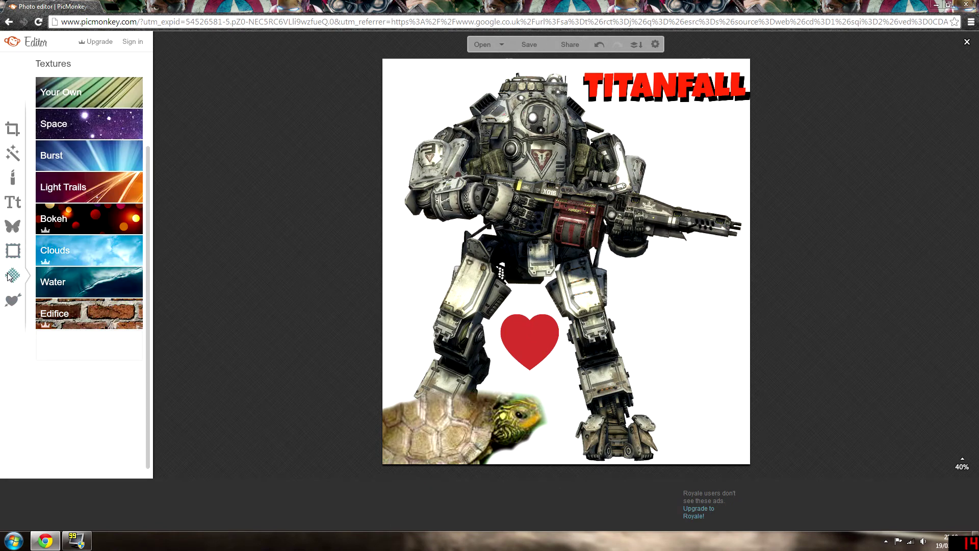
{"action": "left_click", "coordinate": [81, 123]}
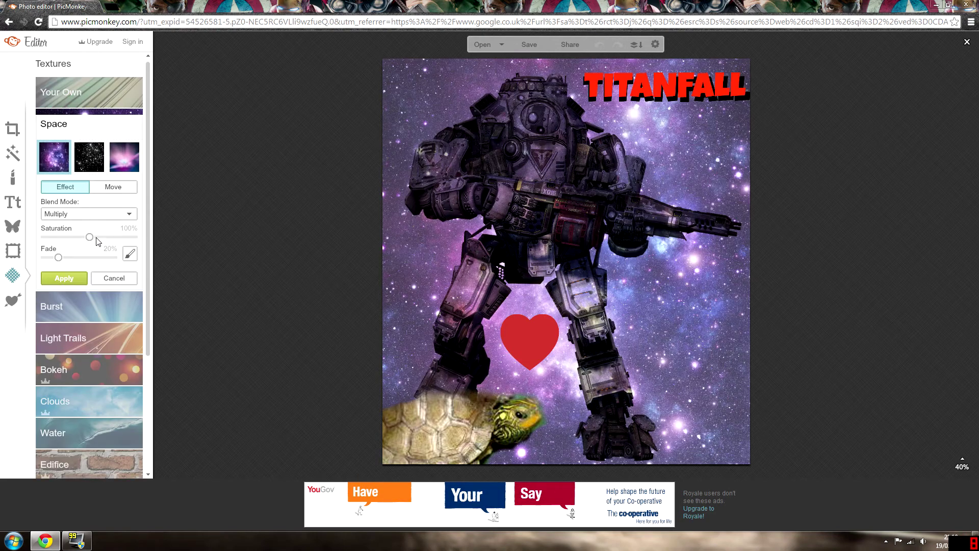
{"action": "left_click", "coordinate": [118, 215]}
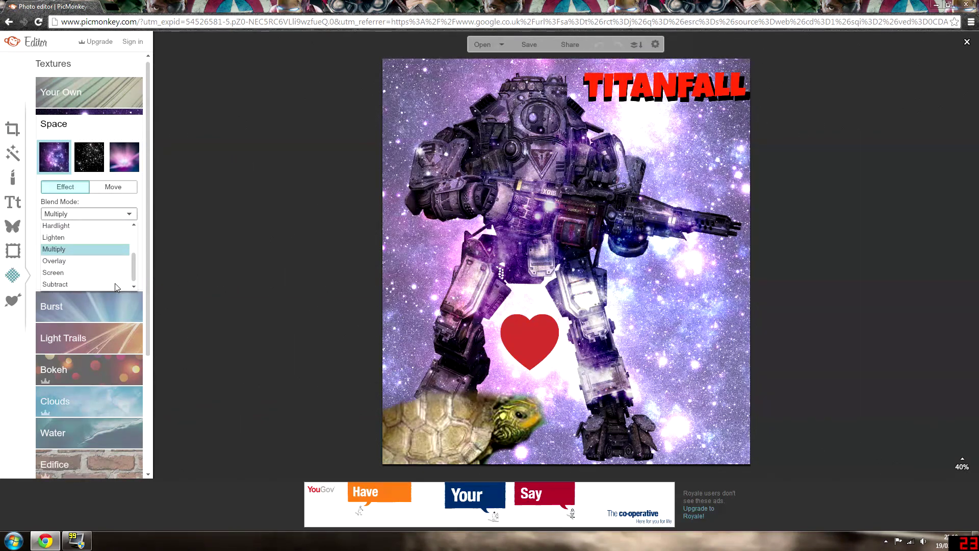
{"action": "left_click", "coordinate": [111, 284]}
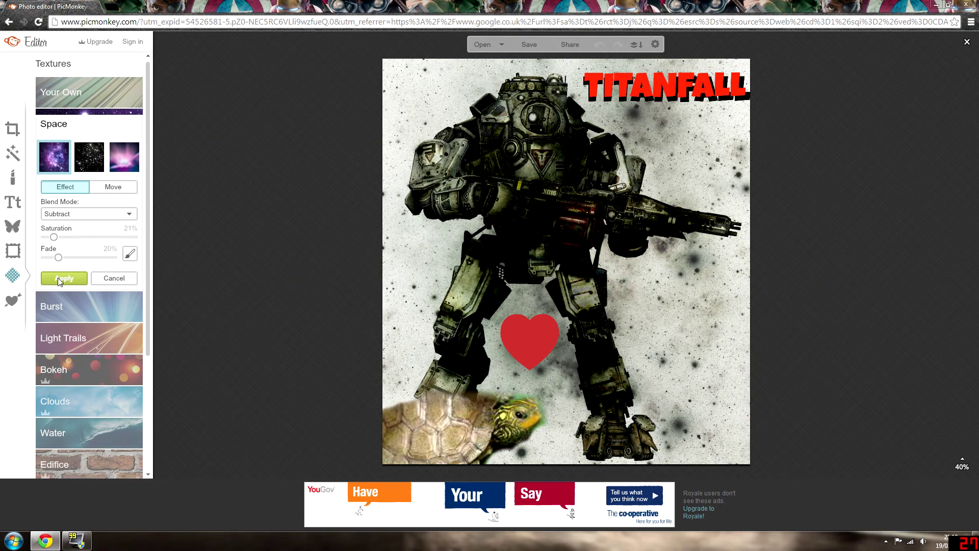
{"action": "left_click", "coordinate": [102, 257]}
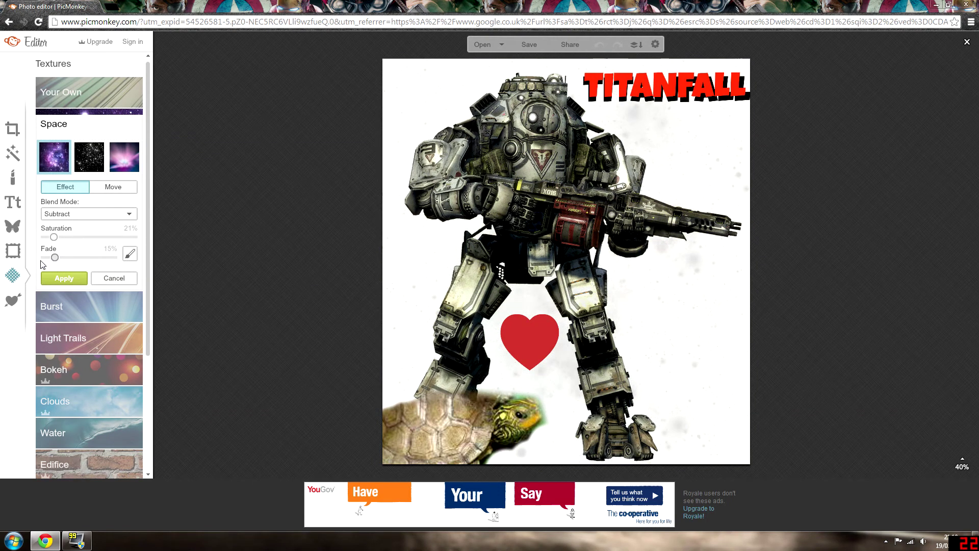
{"action": "left_click", "coordinate": [65, 259]}
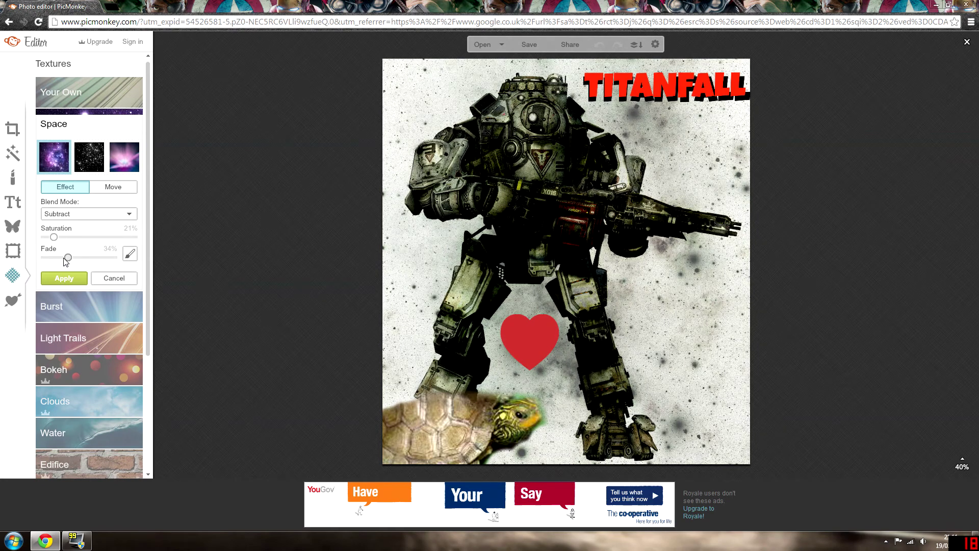
{"action": "left_click", "coordinate": [64, 258]}
{"action": "left_click", "coordinate": [63, 278]}
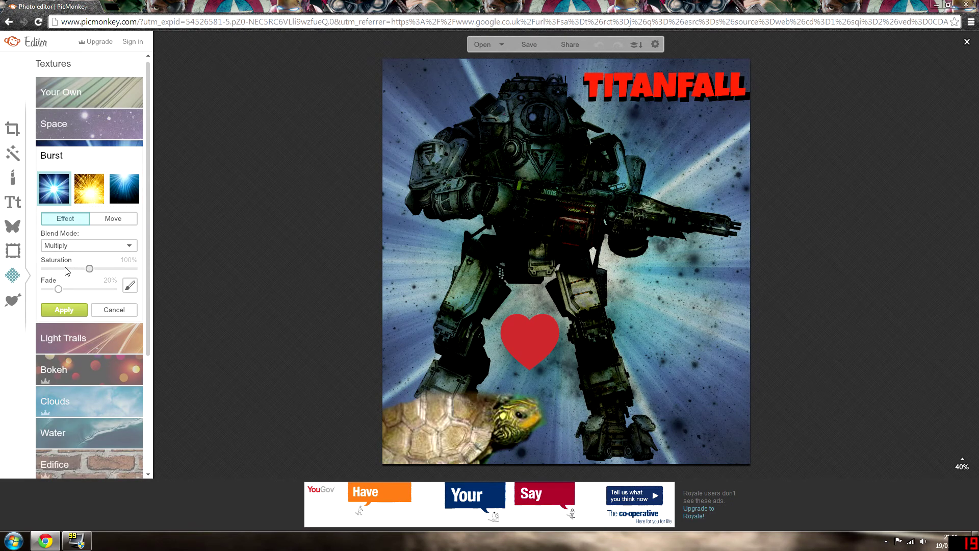
Step: Apply the blue Burst texture in Multiply mode with 31% saturation and 7% fade
{"action": "left_click", "coordinate": [47, 289]}
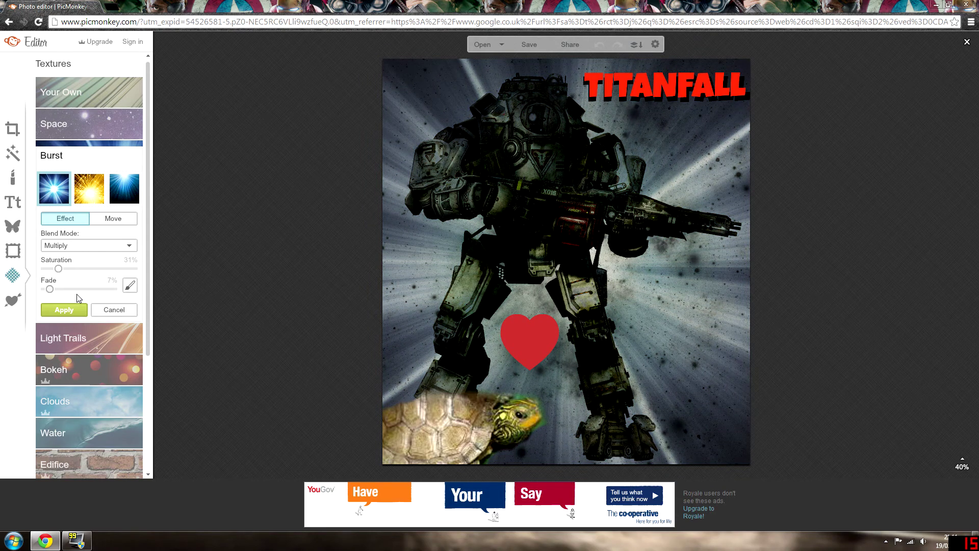
{"action": "left_click", "coordinate": [65, 314]}
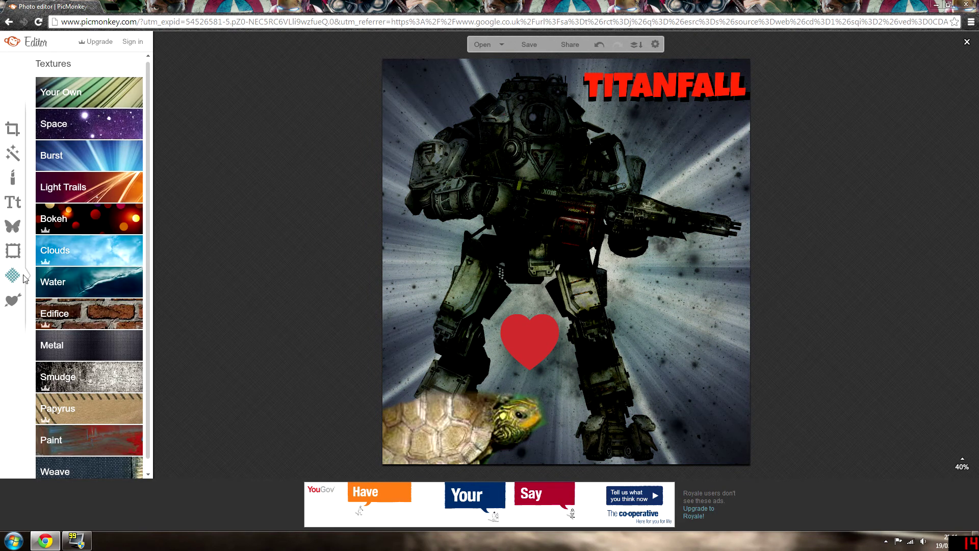
Step: Open the save options for the picture and name the file CHANNEL ART, leaving the format as jpg
{"action": "left_click", "coordinate": [528, 45]}
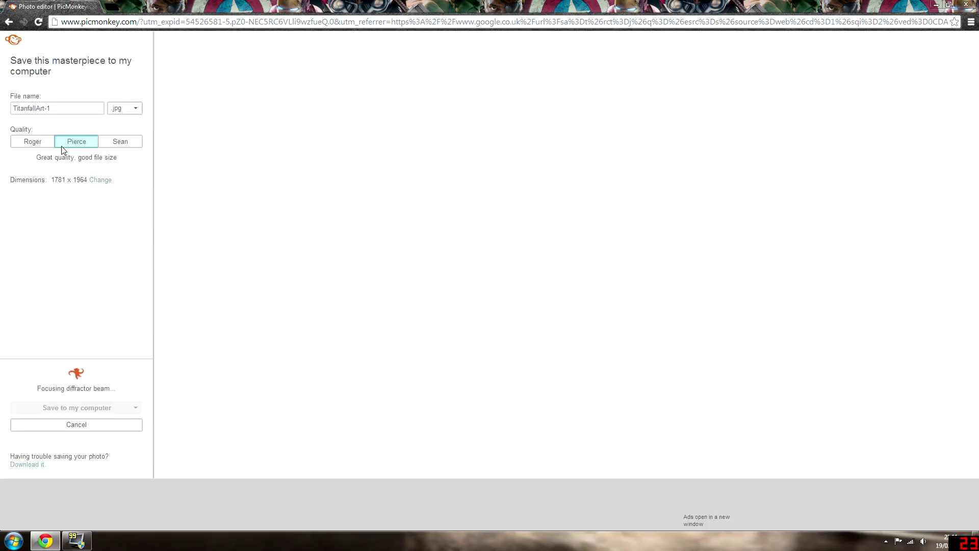
{"action": "left_click", "coordinate": [62, 110]}
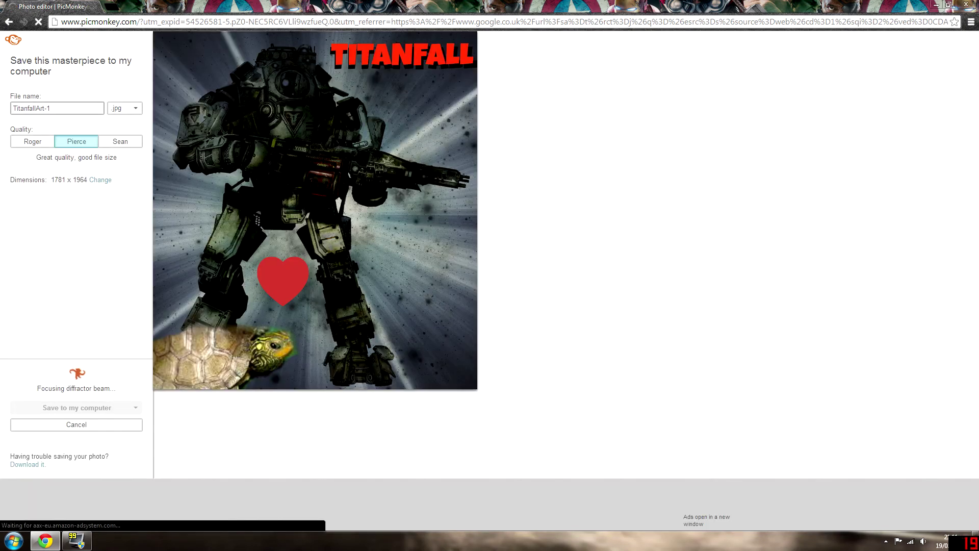
{"action": "key", "text": "BackSpace"}
{"action": "key", "text": "BackSpace"}
{"action": "key", "text": "BackSpace"}
{"action": "key", "text": "BackSpace"}
{"action": "key", "text": "BackSpace"}
{"action": "key", "text": "BackSpace"}
{"action": "key", "text": "BackSpace"}
{"action": "key", "text": "BackSpace"}
{"action": "key", "text": "BackSpace"}
{"action": "key", "text": "BackSpace"}
{"action": "key", "text": "BackSpace"}
{"action": "key", "text": "BackSpace"}
{"action": "key", "text": "BackSpace"}
{"action": "key", "text": "BackSpace"}
{"action": "type", "text": "CHANNEL ART"}
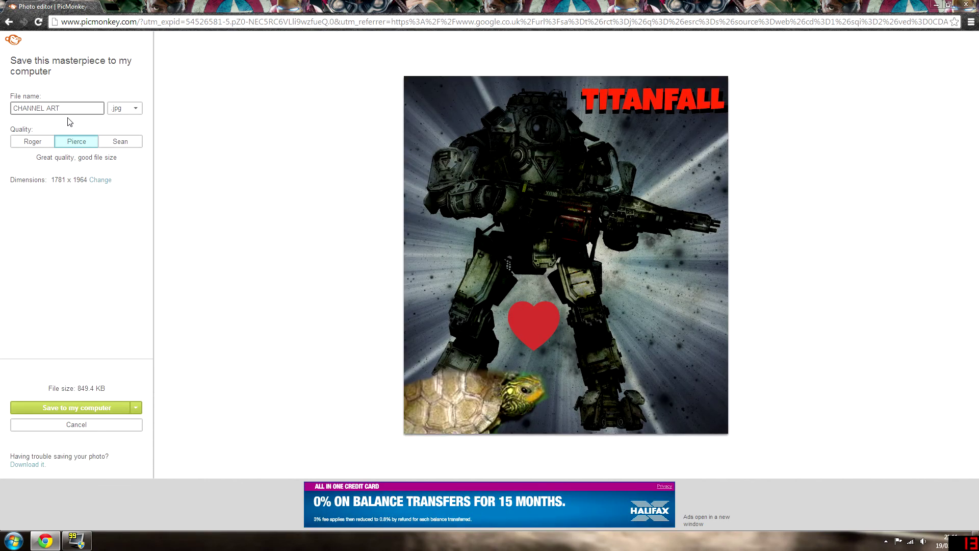
{"action": "left_click", "coordinate": [123, 109]}
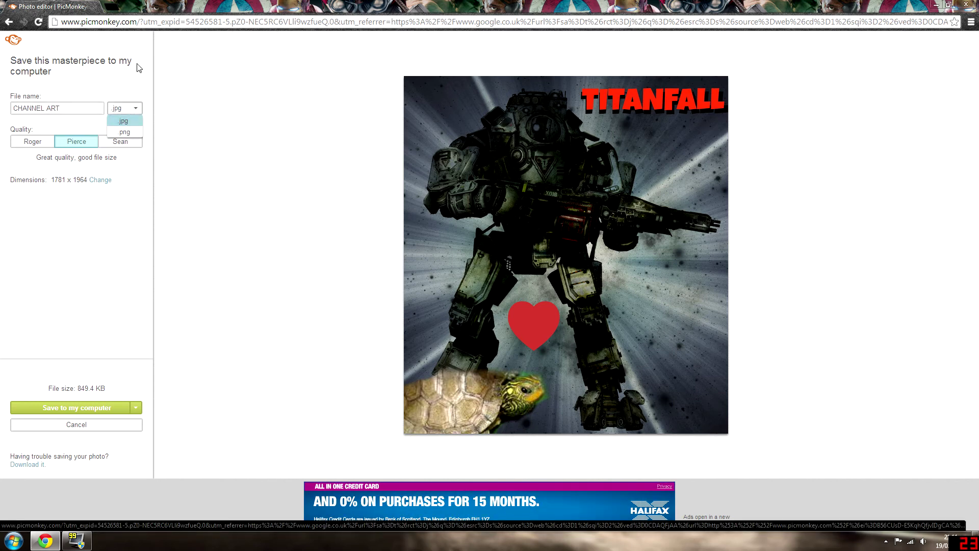
{"action": "left_click", "coordinate": [145, 94]}
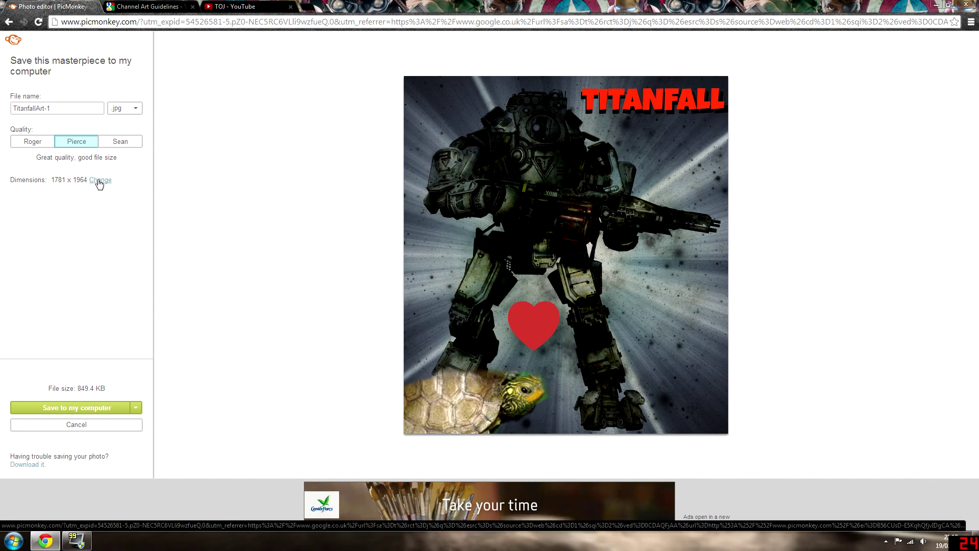
Step: Examine the Channel Art Guidelines page and YouTube's channel art upload dialog for the recommended image size and the desktop safe area
{"action": "left_click", "coordinate": [151, 6]}
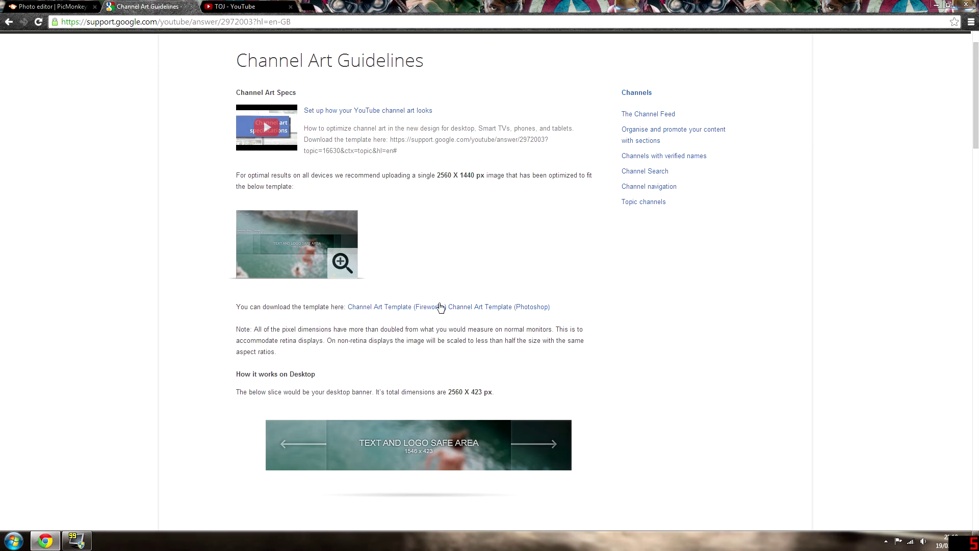
{"action": "left_click", "coordinate": [255, 6]}
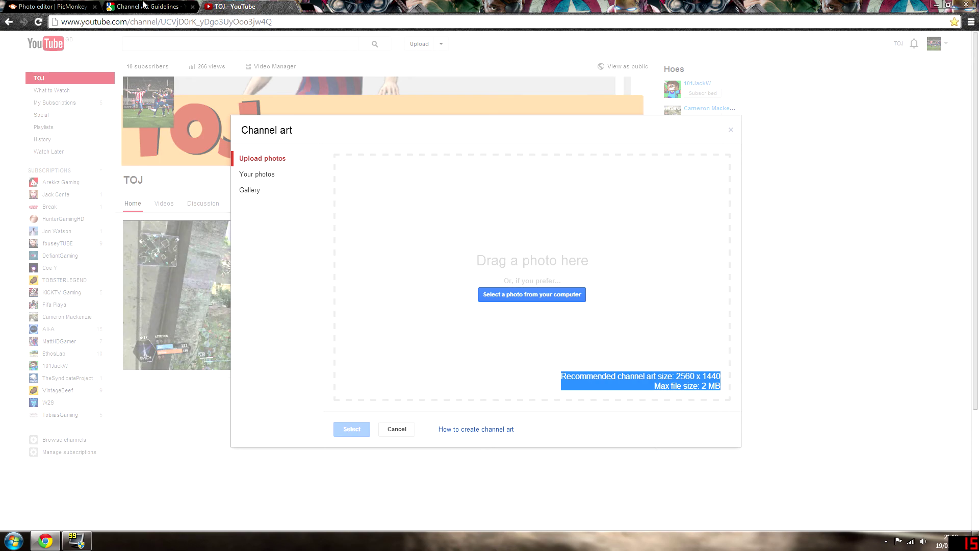
{"action": "left_click", "coordinate": [144, 6]}
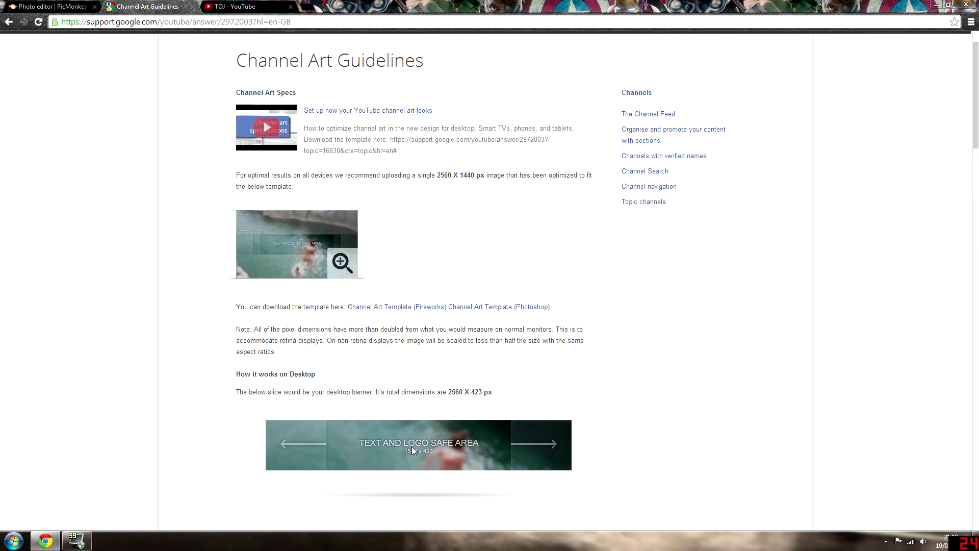
{"action": "scroll", "coordinate": [423, 444], "scroll_direction": "down", "scroll_amount": 1}
{"action": "scroll", "coordinate": [433, 410], "scroll_direction": "up", "scroll_amount": 2}
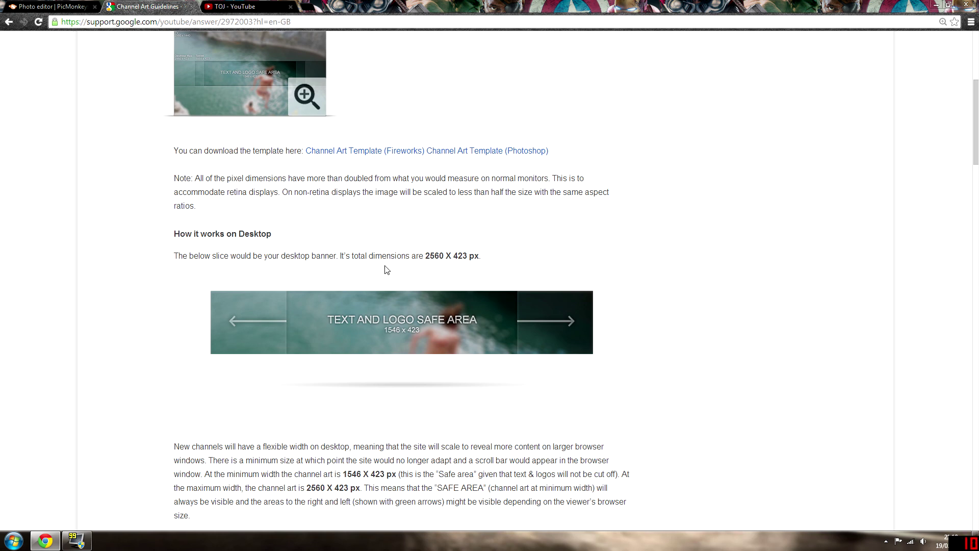
{"action": "key", "text": "ctrl+minus"}
{"action": "key", "text": "ctrl+minus"}
{"action": "scroll", "coordinate": [390, 280], "scroll_direction": "up", "scroll_amount": 5}
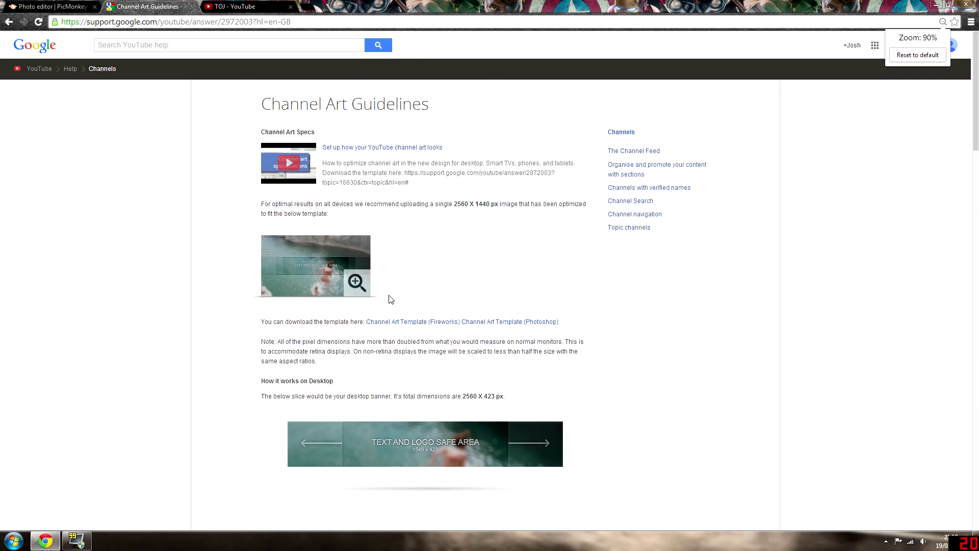